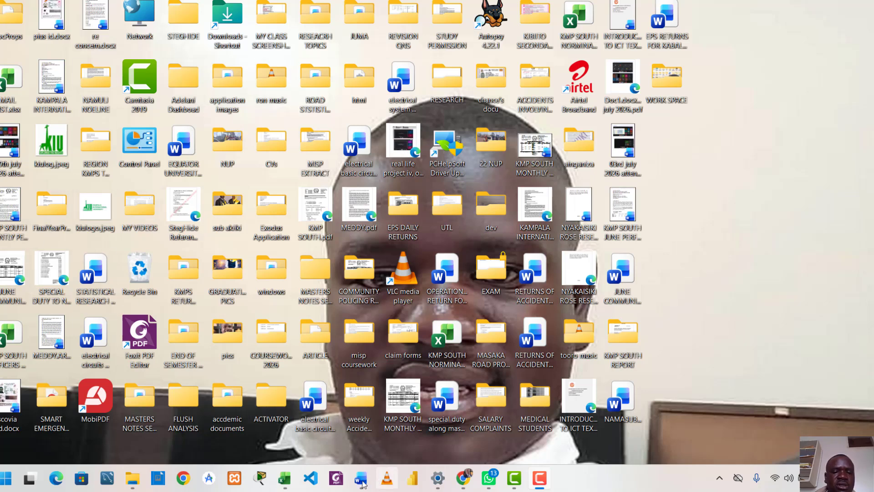
Step: Switch to the open Word document containing the employment application letter
mouse_move(358, 482)
click(360, 439)
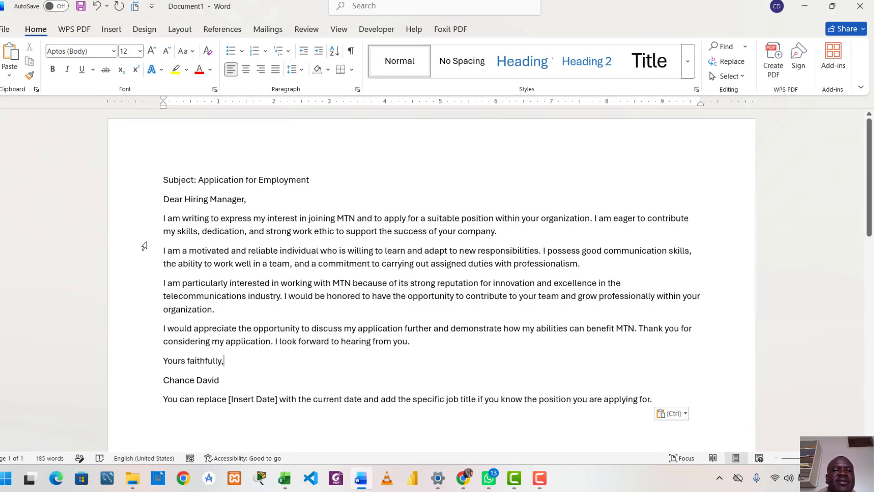
drag(160, 171, 369, 427)
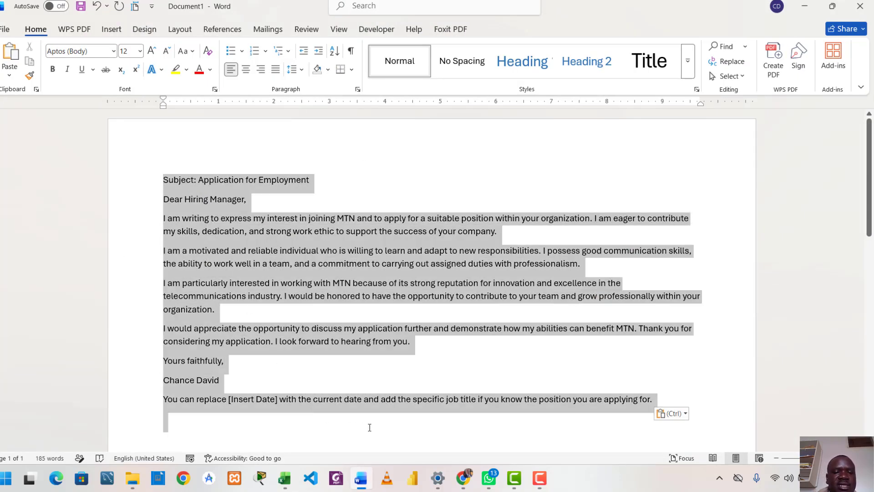
click(377, 175)
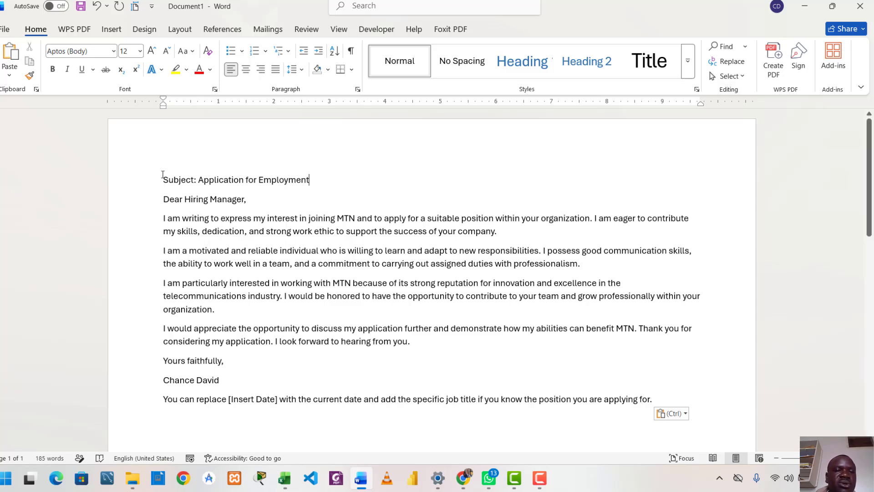
drag(162, 174, 460, 412)
scroll(460, 411, down, 3)
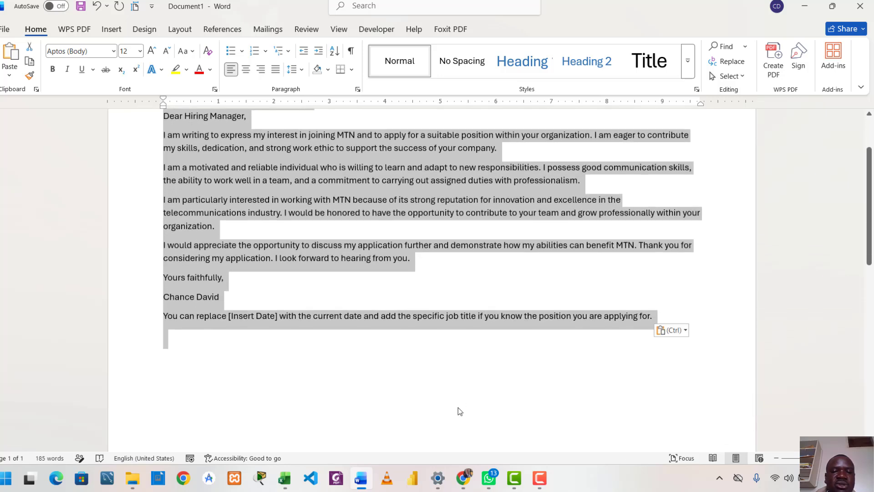
scroll(460, 411, up, 3)
click(363, 182)
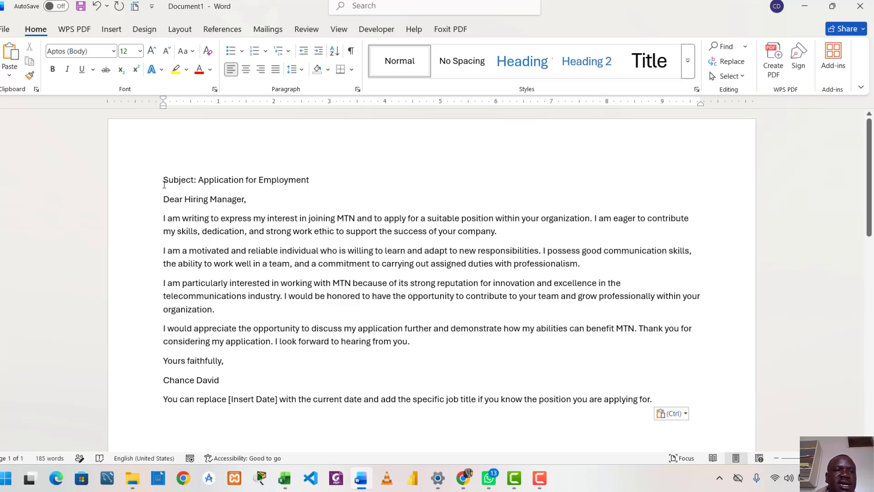
Step: Set the font size of the whole letter, from the subject line to the closing note, to 14
drag(163, 178, 653, 401)
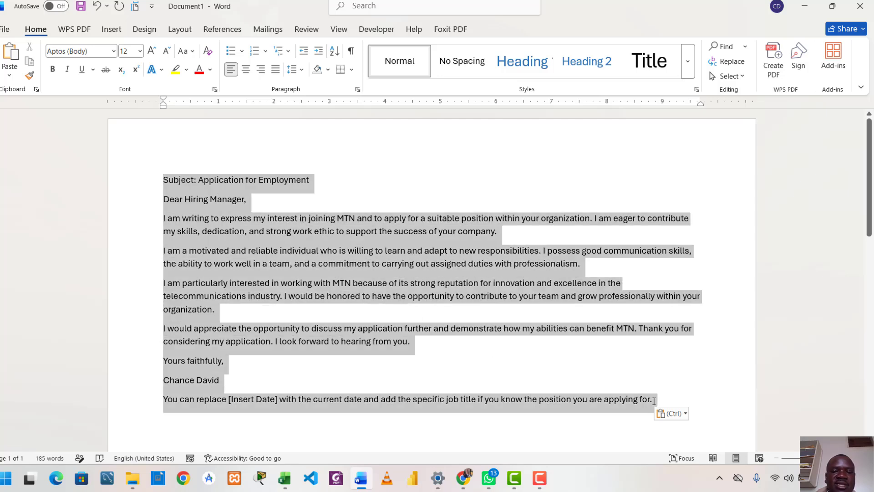
click(139, 52)
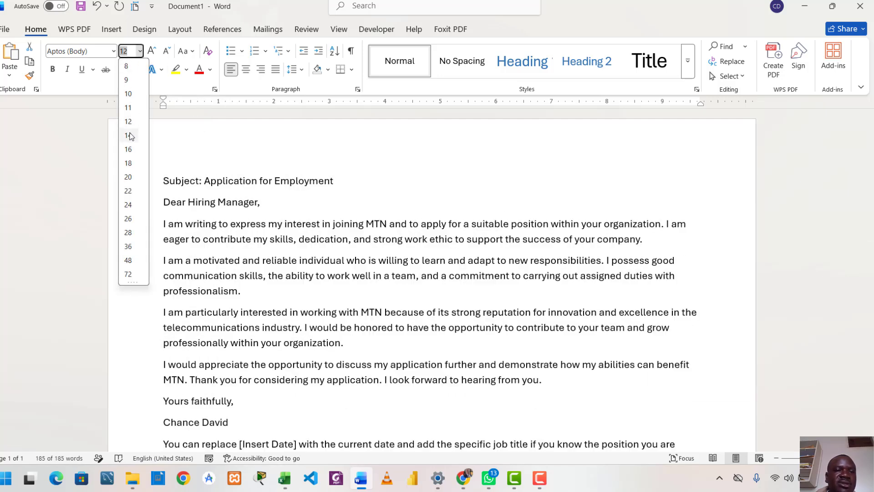
click(131, 137)
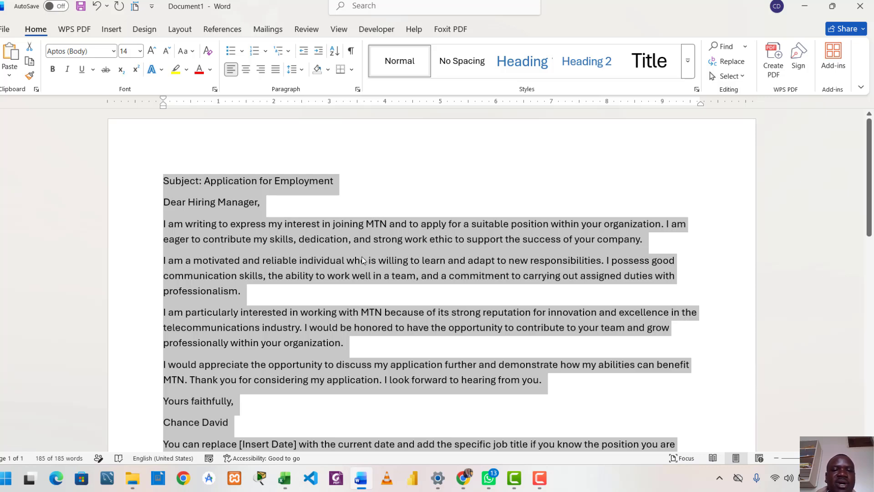
click(435, 206)
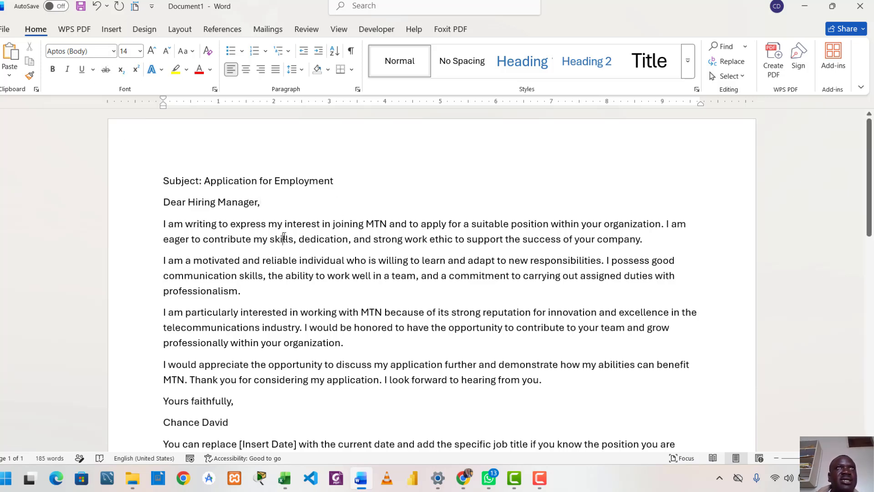
Step: Change the font of the entire letter to Times New Roman
key(ctrl+a)
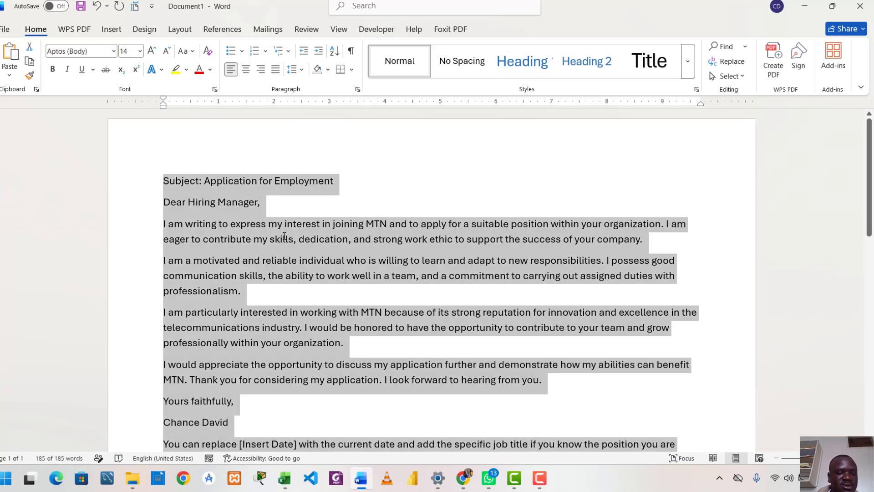
click(113, 52)
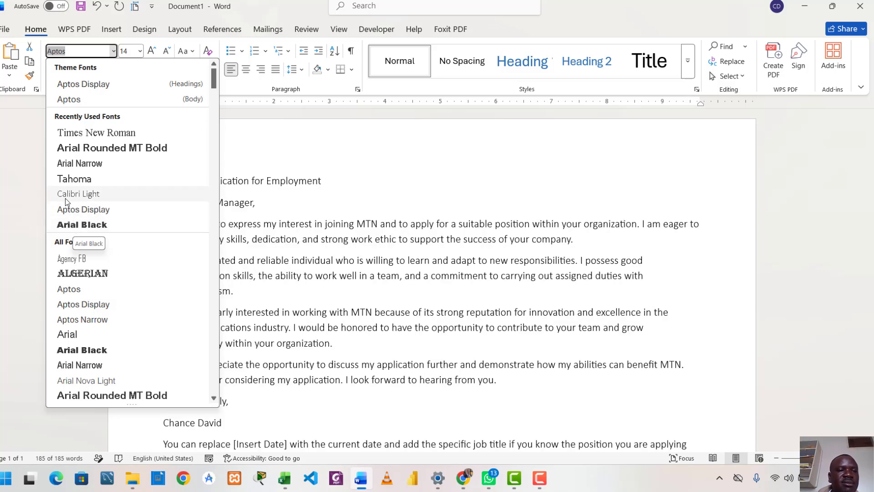
click(90, 132)
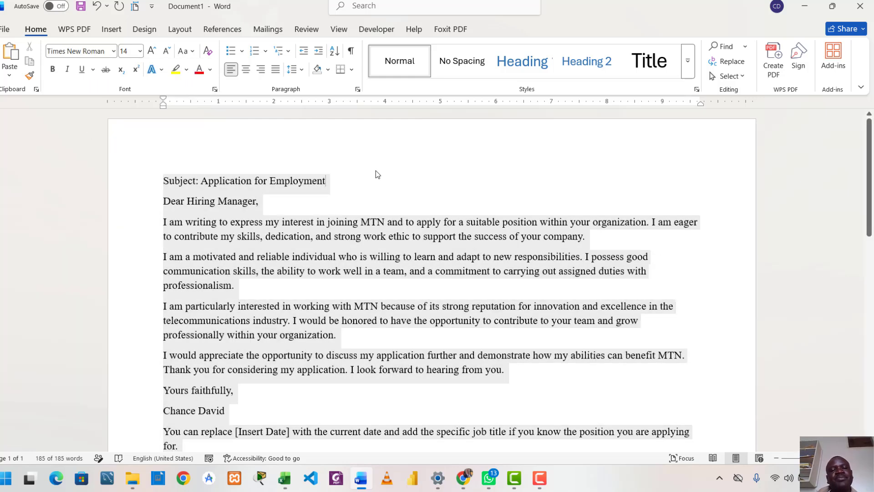
click(375, 174)
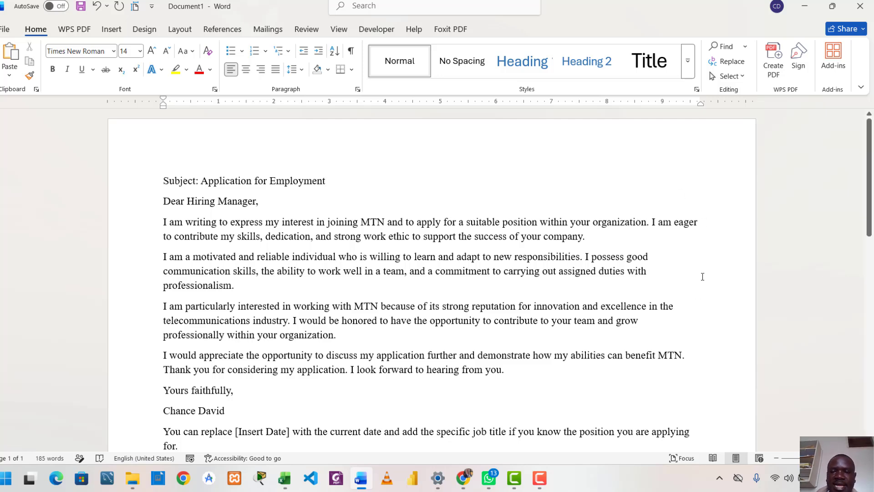
scroll(642, 289, down, 3)
scroll(624, 289, up, 3)
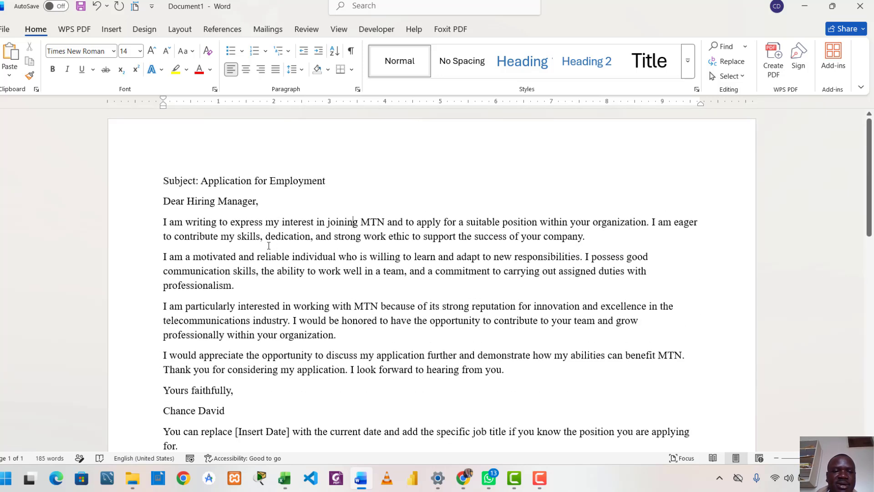
Step: Justify all paragraphs of the letter so the text aligns to both margins
drag(161, 184, 160, 216)
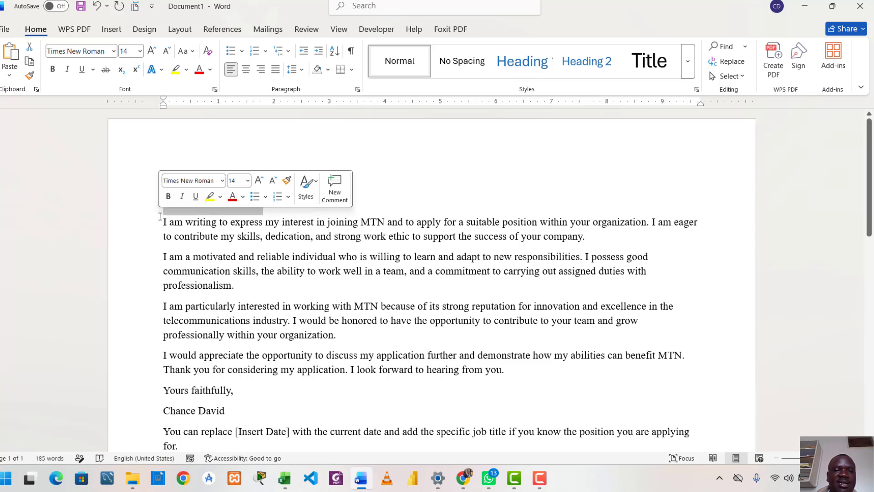
click(704, 217)
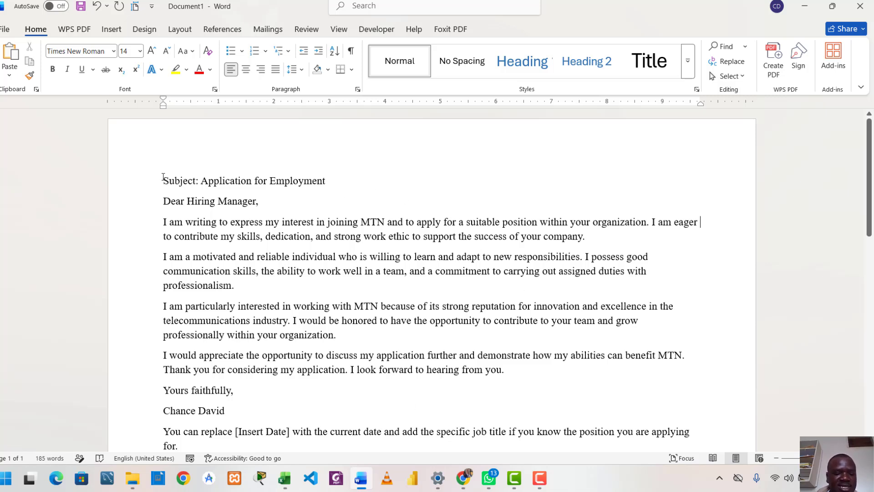
key(ctrl+a)
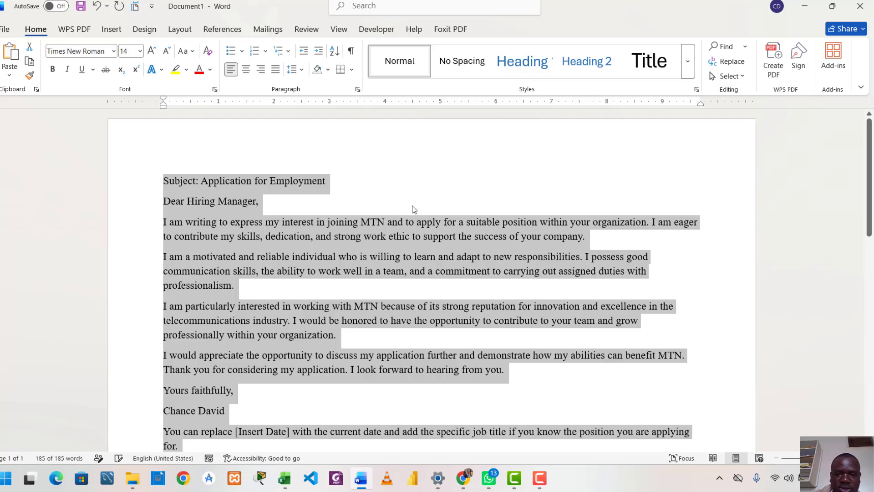
key(ctrl+j)
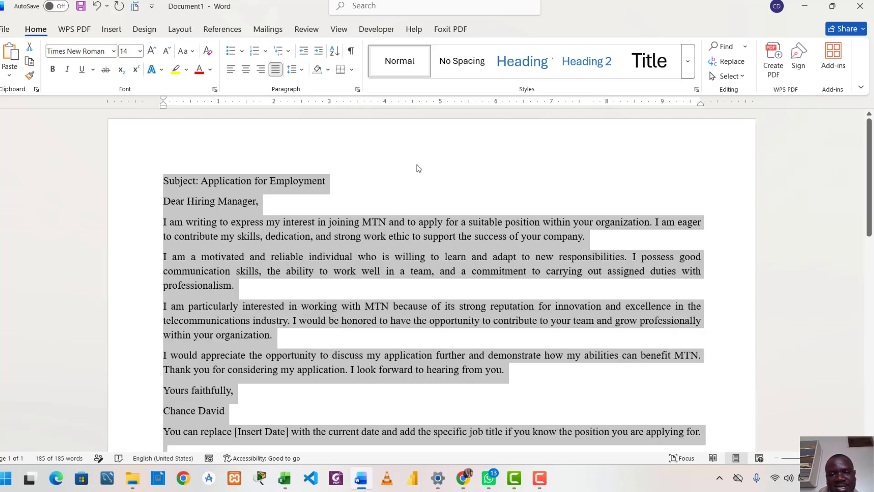
click(418, 169)
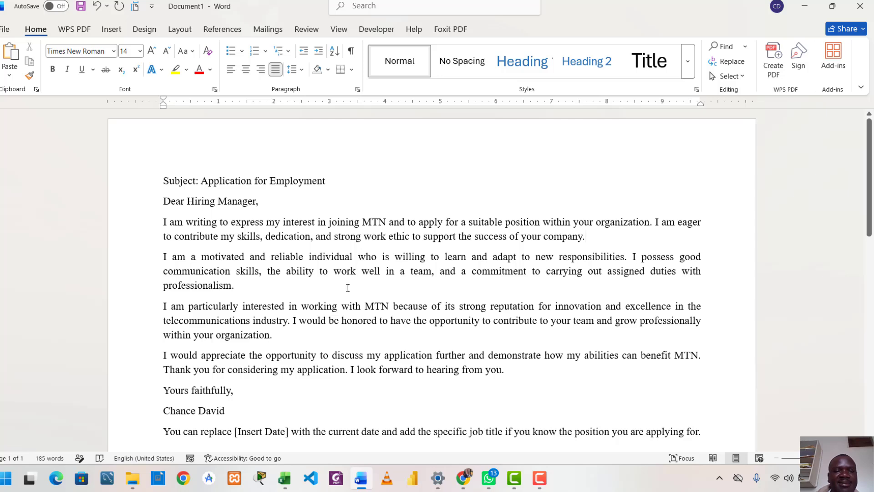
scroll(348, 287, down, 3)
scroll(347, 287, up, 3)
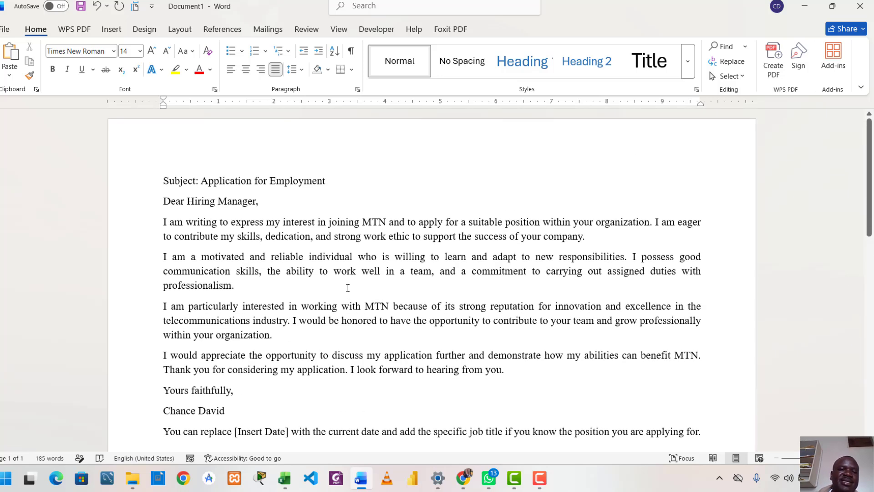
Step: Set the line spacing of the entire letter to 1.5
click(184, 223)
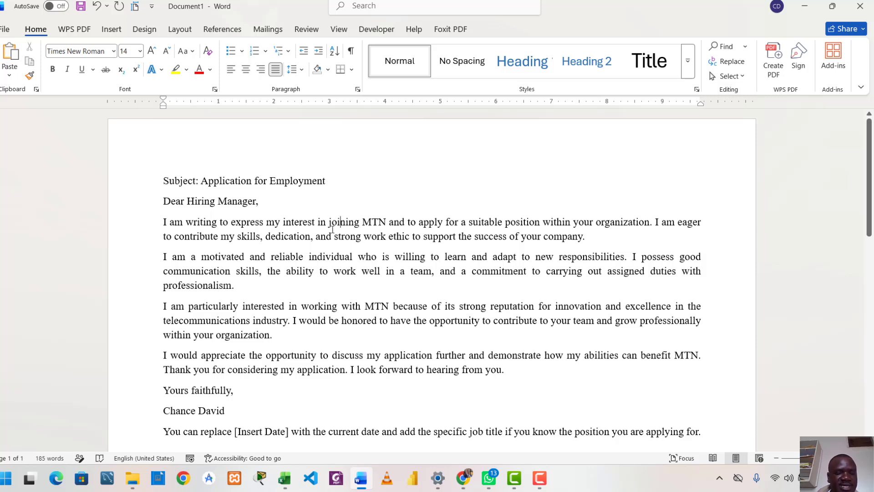
key(ctrl+a)
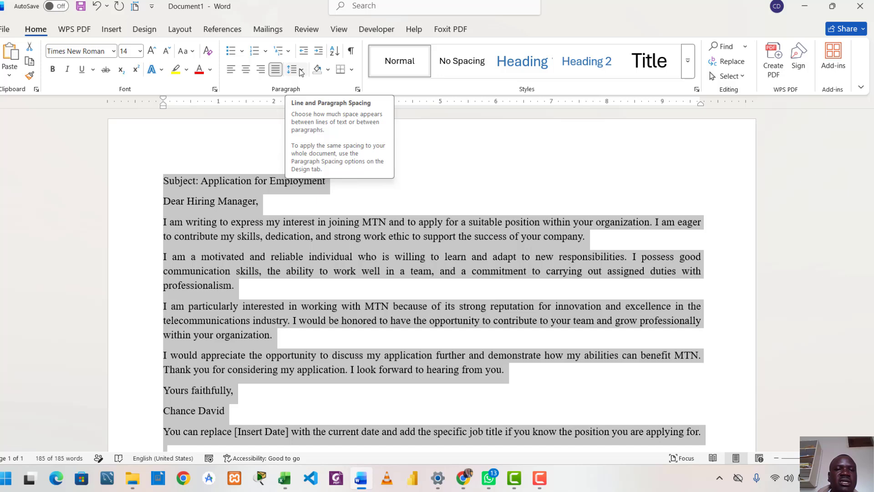
click(301, 71)
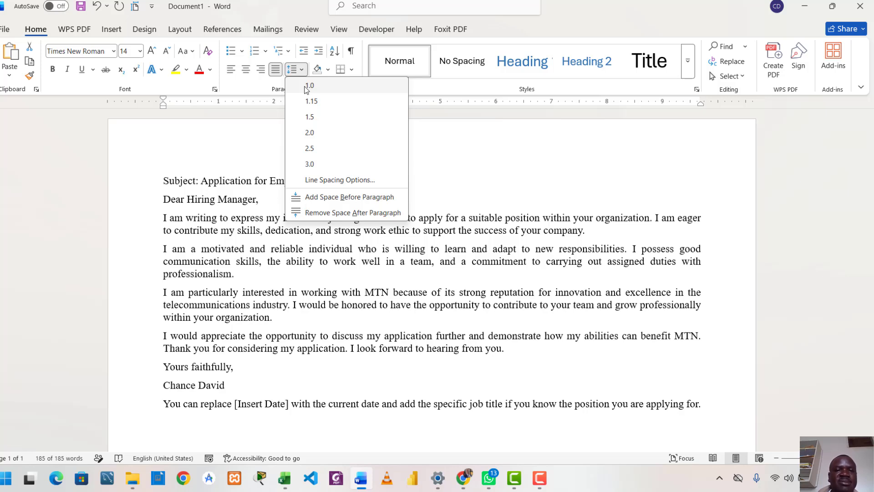
click(309, 117)
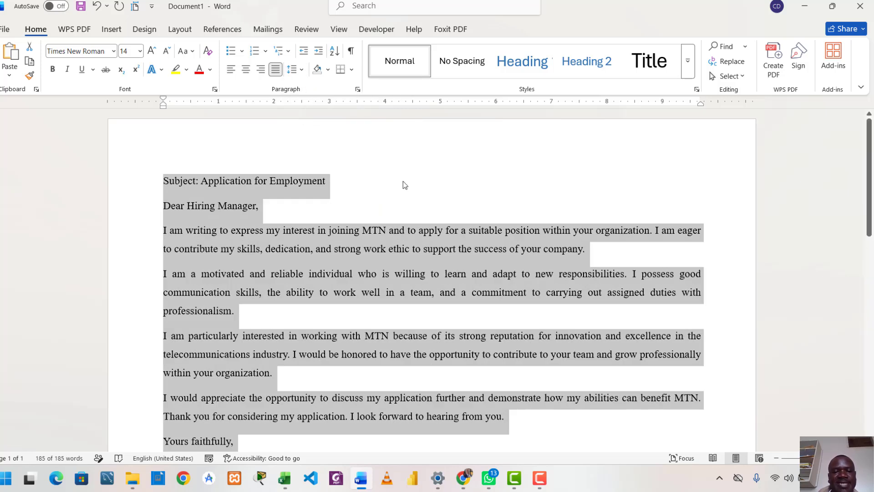
click(434, 203)
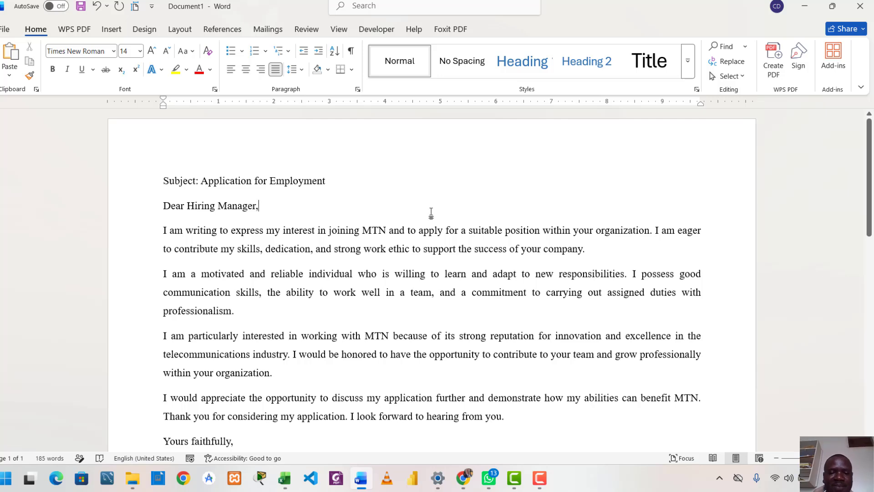
scroll(396, 214, down, 5)
scroll(397, 215, up, 5)
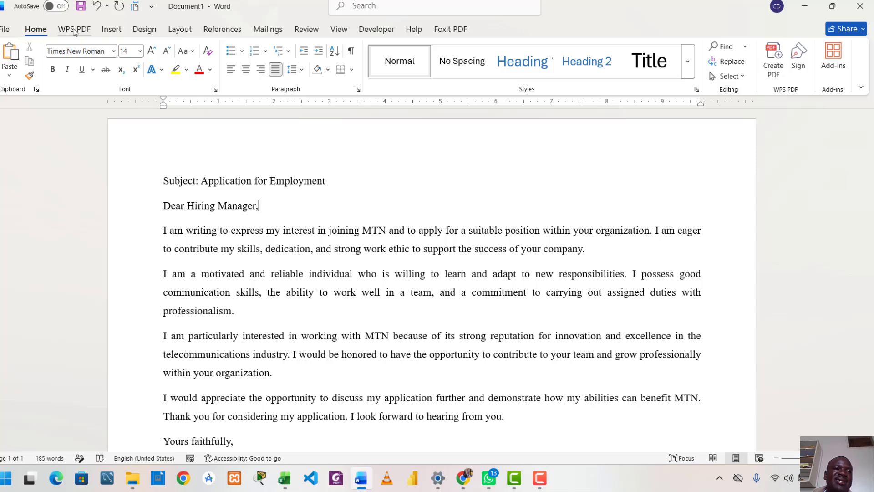
Step: Insert the built-in Banded footer, enter the author's first name before the page number, and close footer editing
click(112, 30)
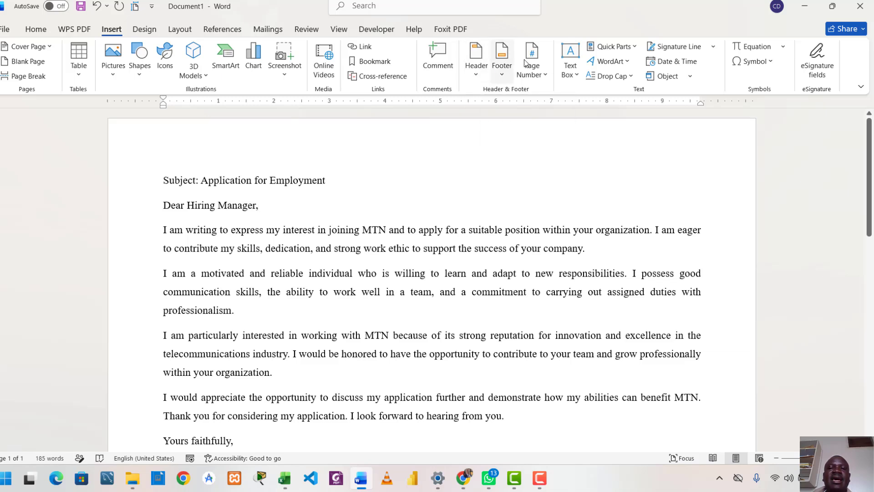
click(502, 72)
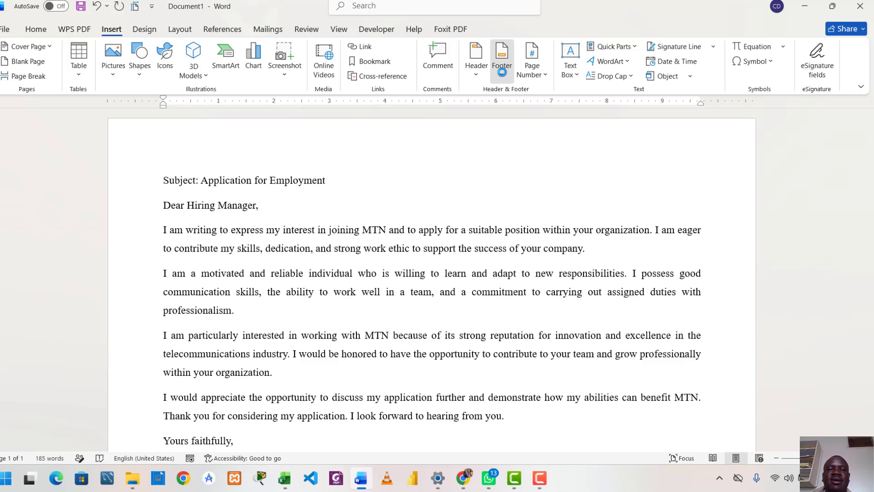
click(502, 72)
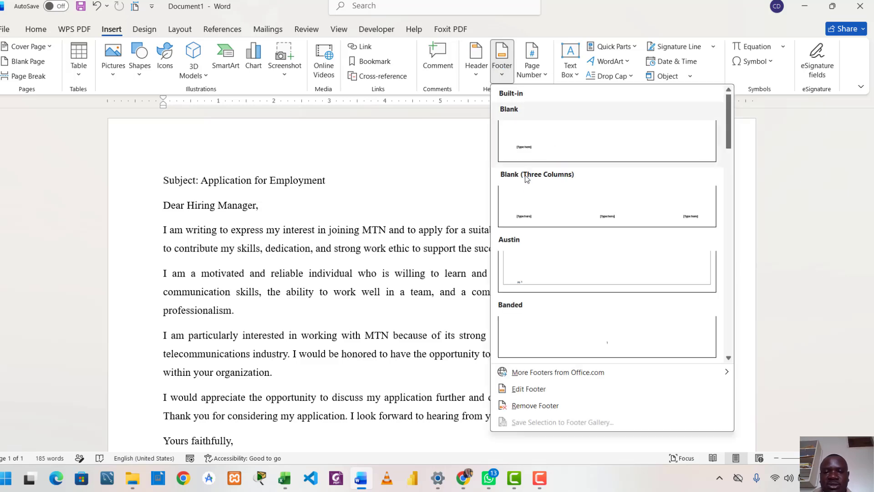
click(610, 342)
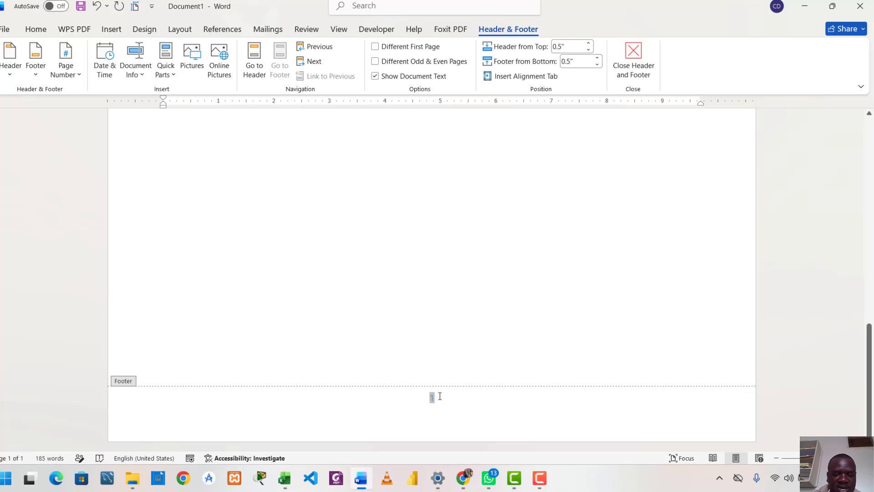
text(DAVID)
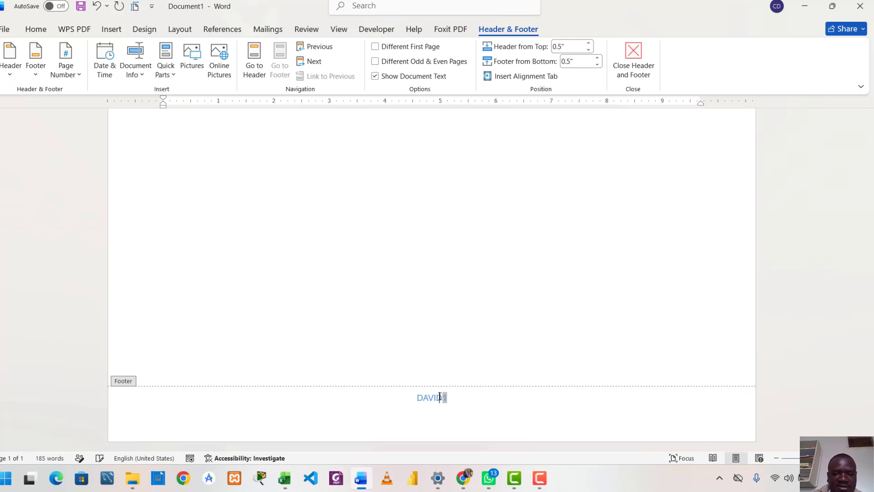
click(637, 50)
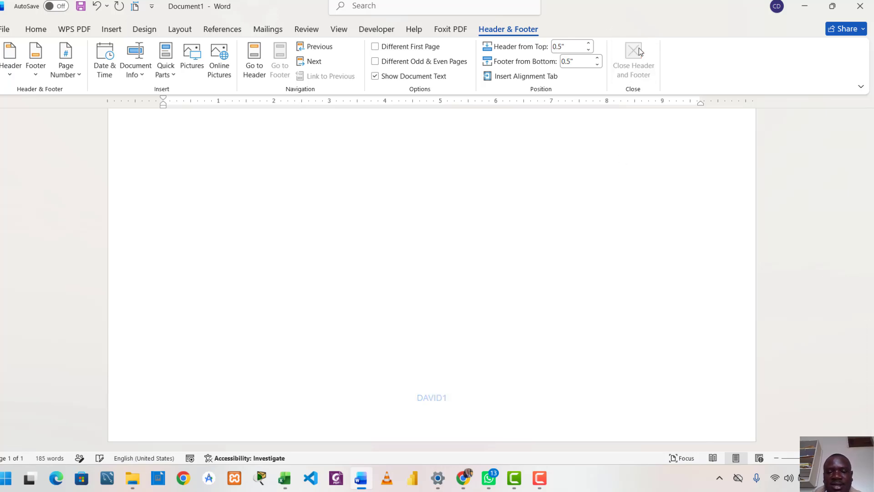
scroll(437, 296, down, 10)
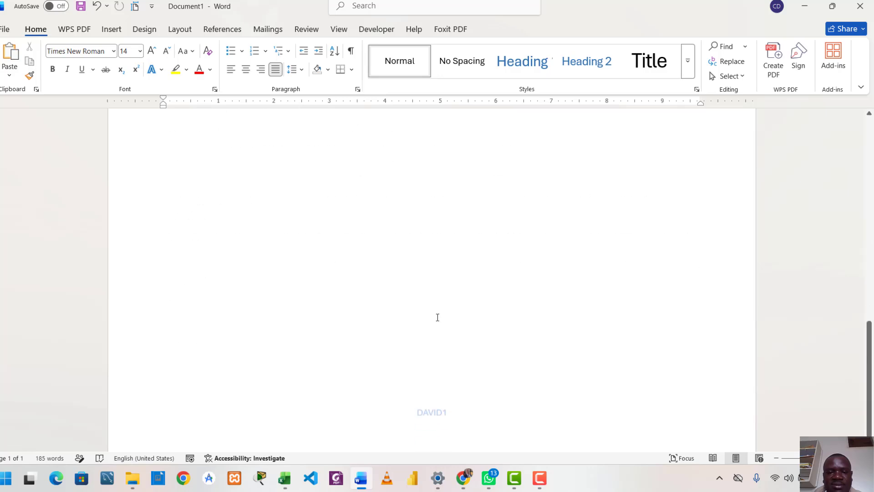
Step: Insert the built-in Blank header, enter "First time notes" as its text, and close header editing
scroll(444, 368, up, 2)
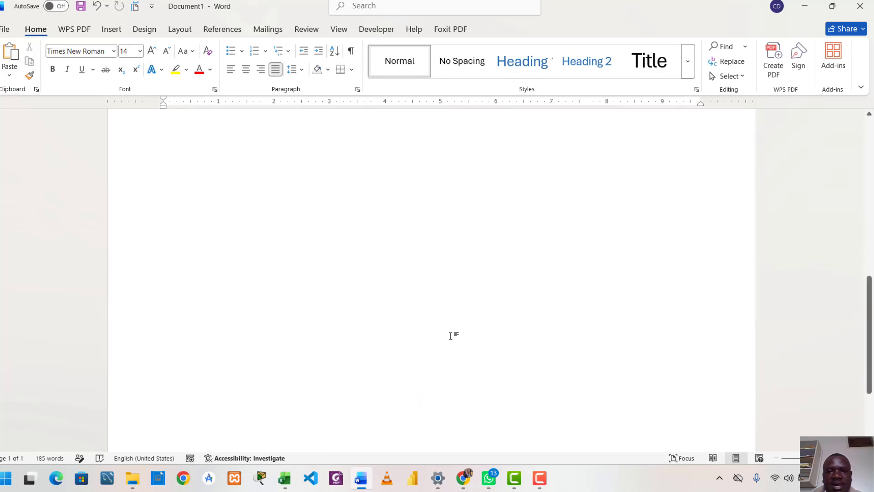
scroll(451, 336, up, 9)
click(255, 215)
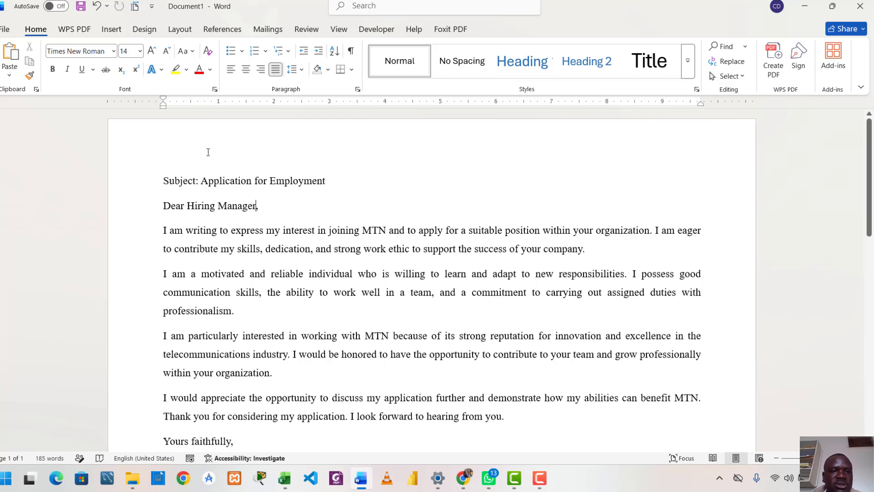
click(111, 29)
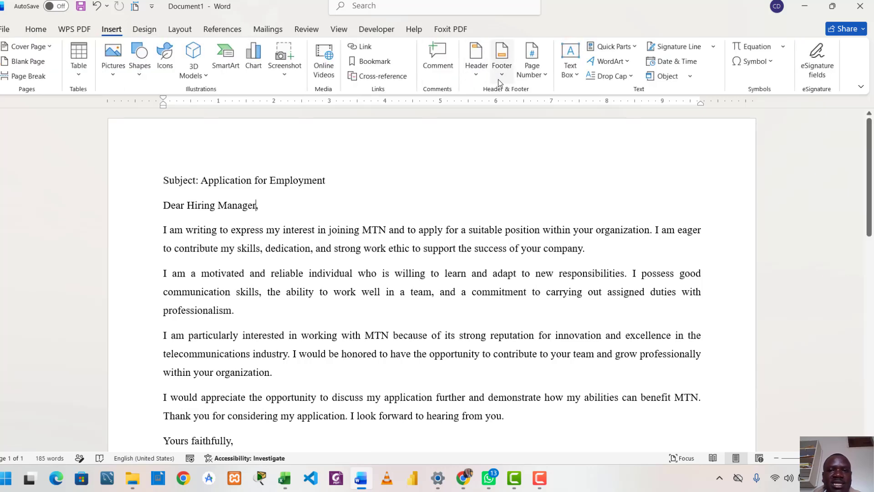
click(476, 68)
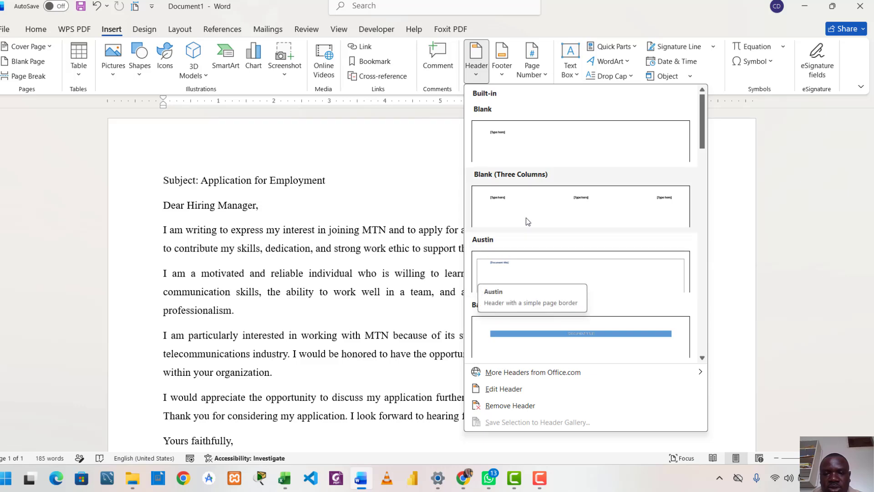
click(520, 134)
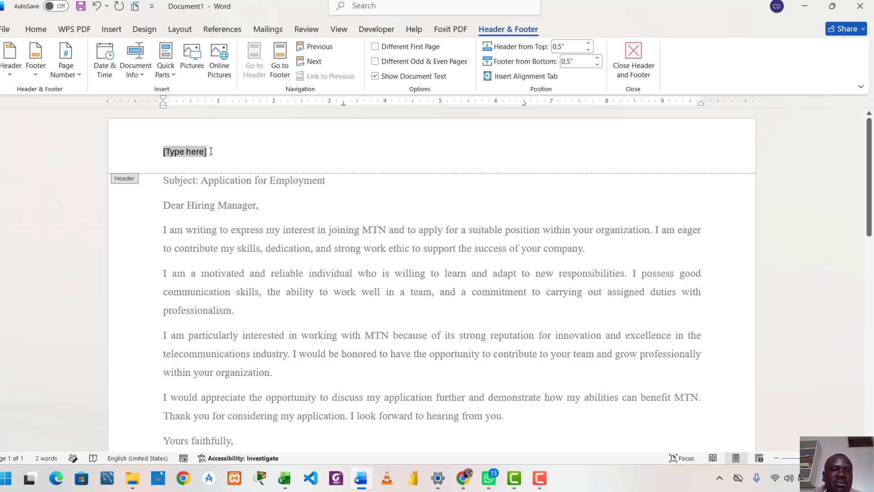
text(first )
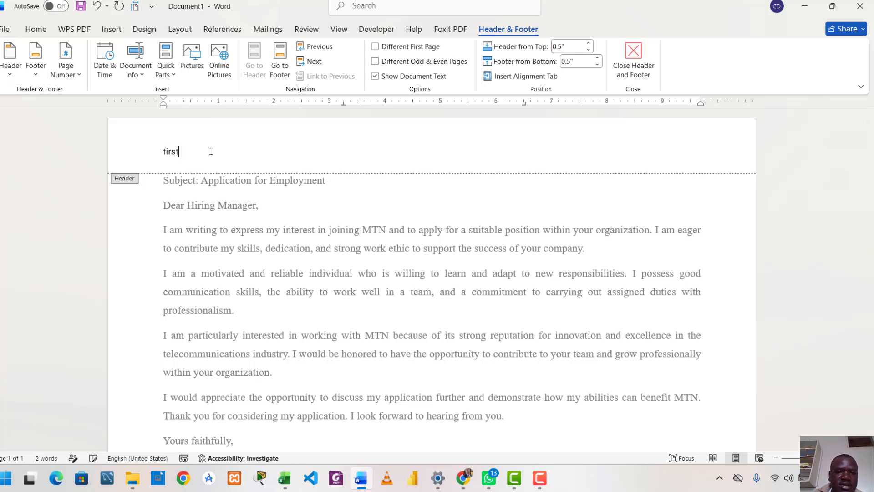
text(time notes)
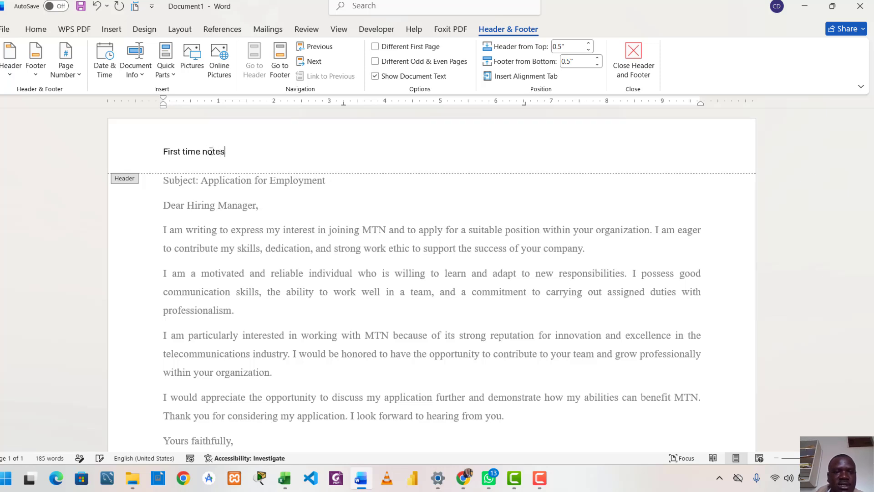
double_click(364, 222)
Step: Examine the letter from the header text down to the footer on the page
scroll(280, 222, down, 3)
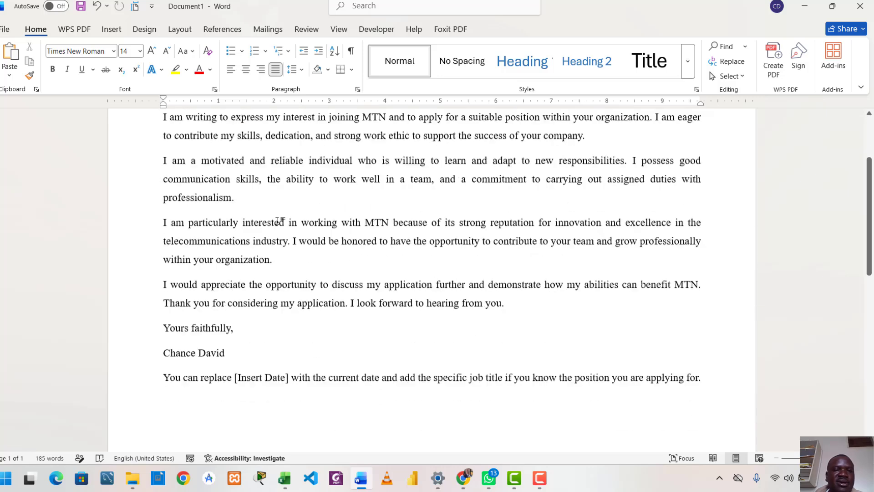
scroll(283, 225, up, 3)
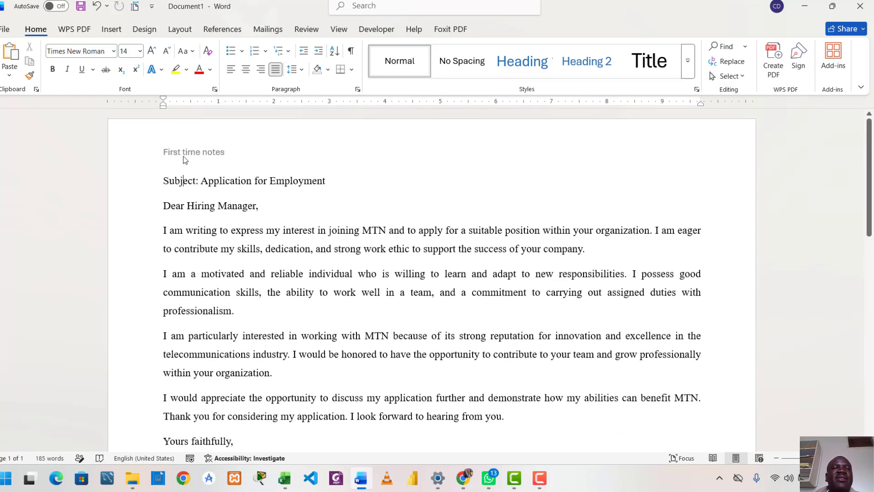
scroll(199, 171, down, 10)
scroll(276, 313, down, 3)
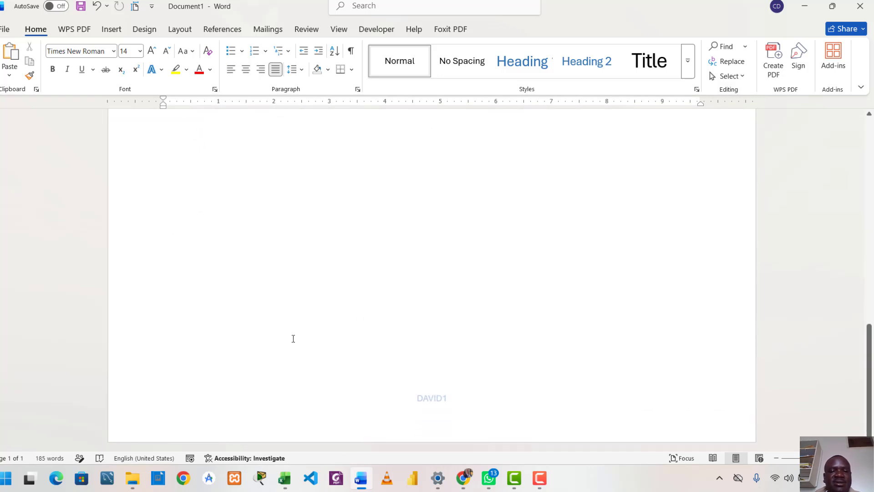
scroll(425, 391, up, 15)
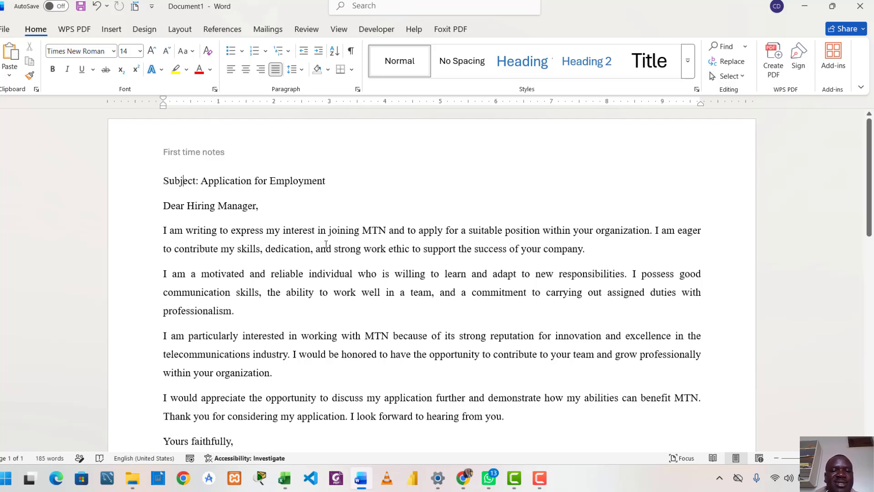
drag(325, 245, 454, 410)
scroll(393, 291, up, 5)
click(394, 292)
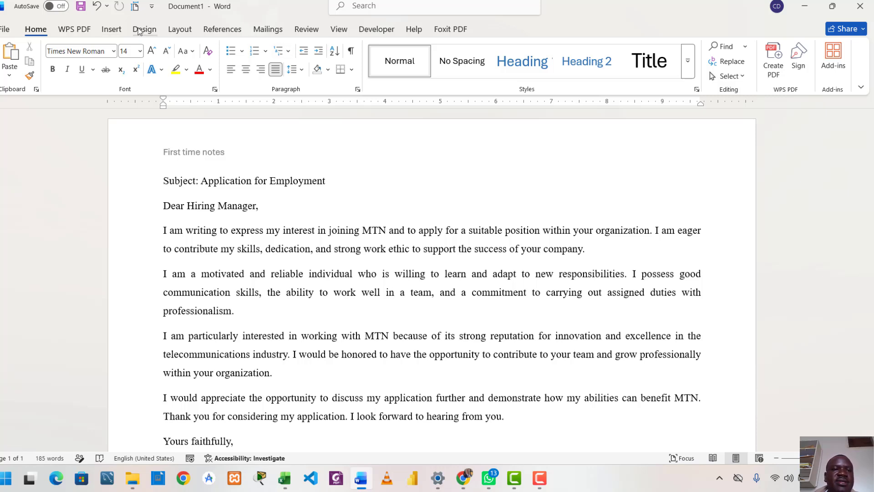
Step: Open the custom watermark settings and choose a text watermark
click(139, 30)
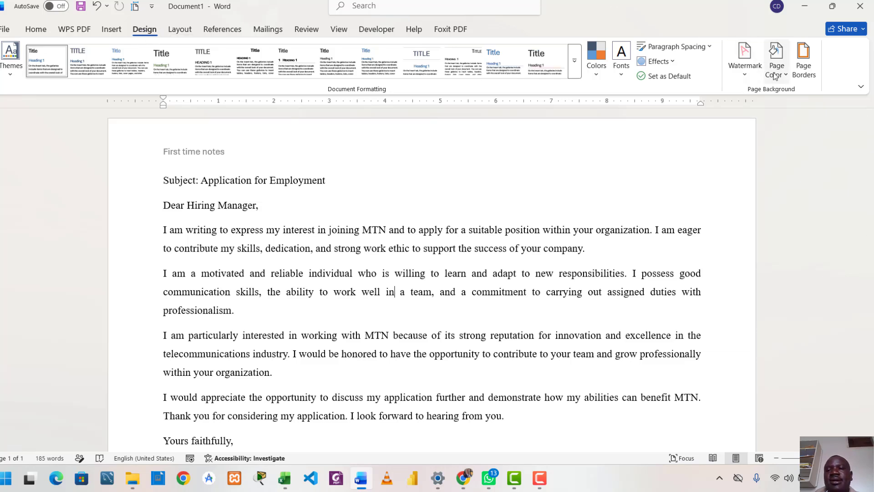
click(744, 74)
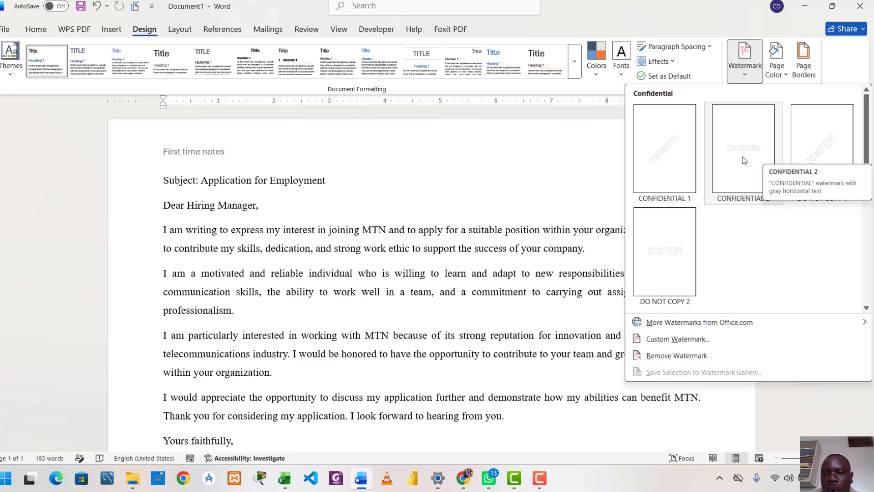
click(663, 340)
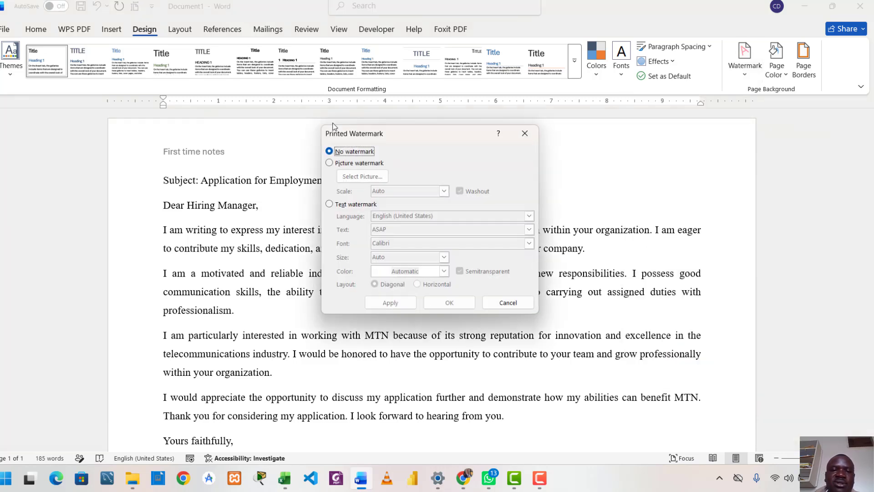
click(330, 163)
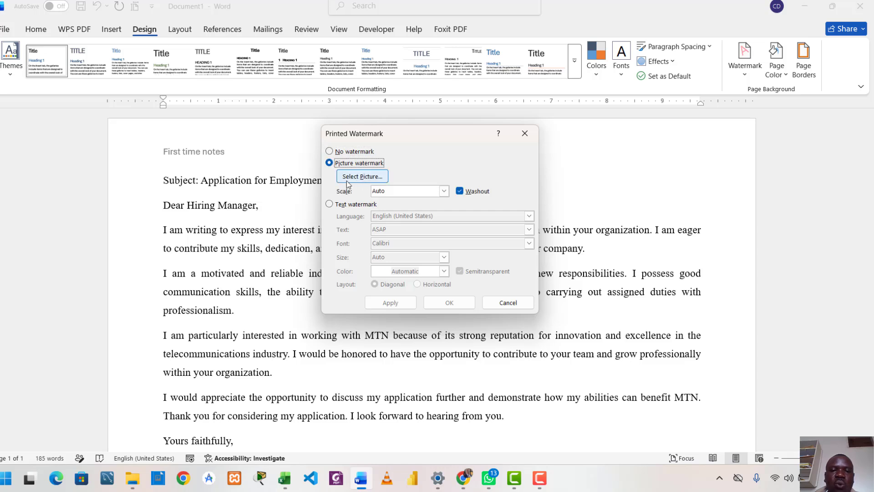
click(329, 204)
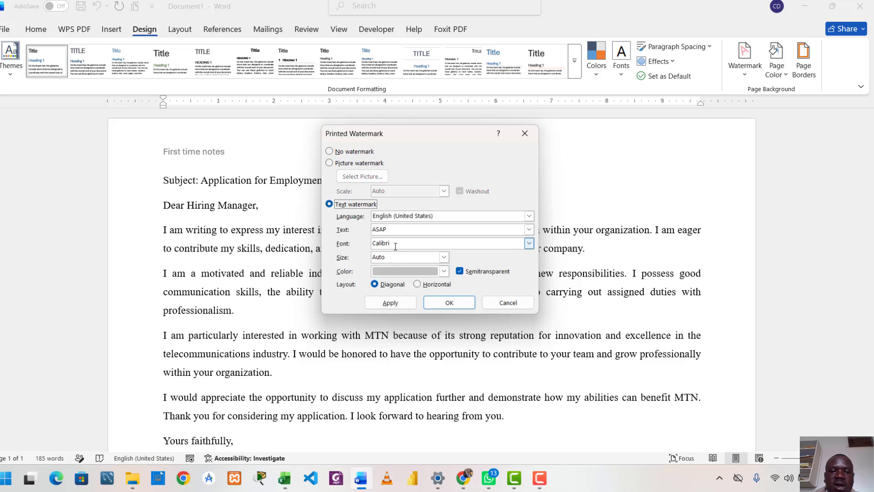
Step: Replace the watermark's default text with the author's nickname in capital letters
drag(388, 229, 370, 232)
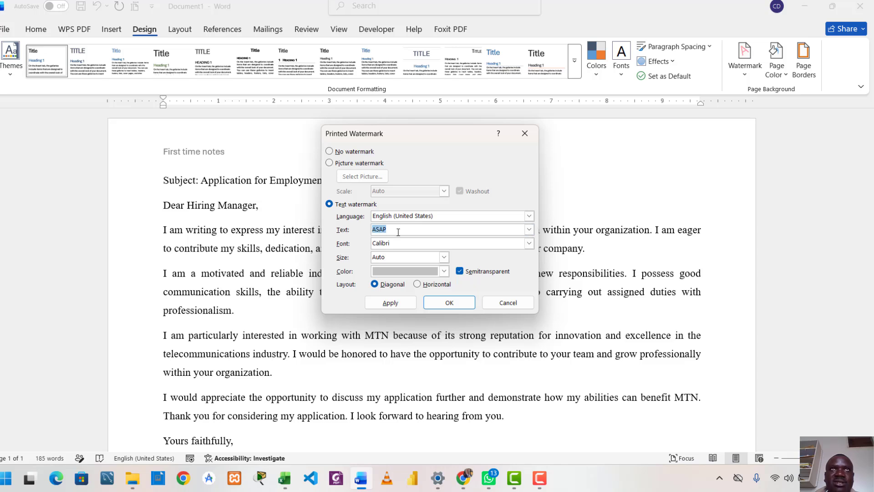
key(BackSpace)
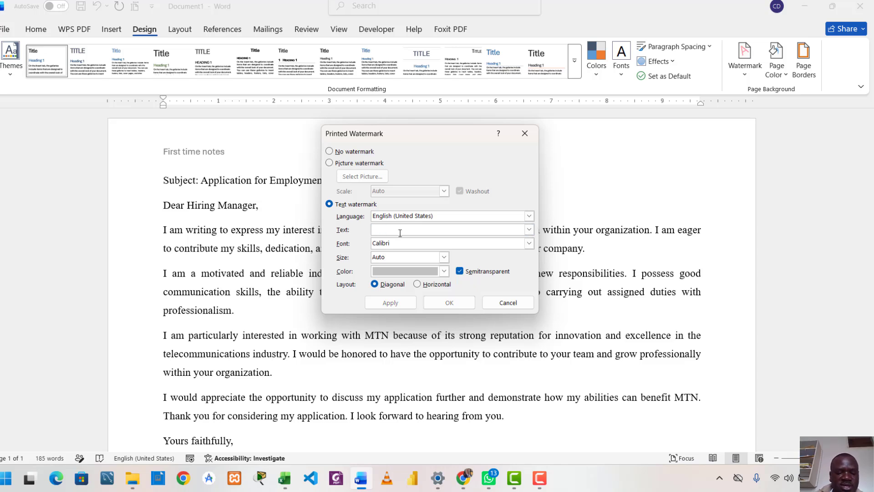
text(akiiki)
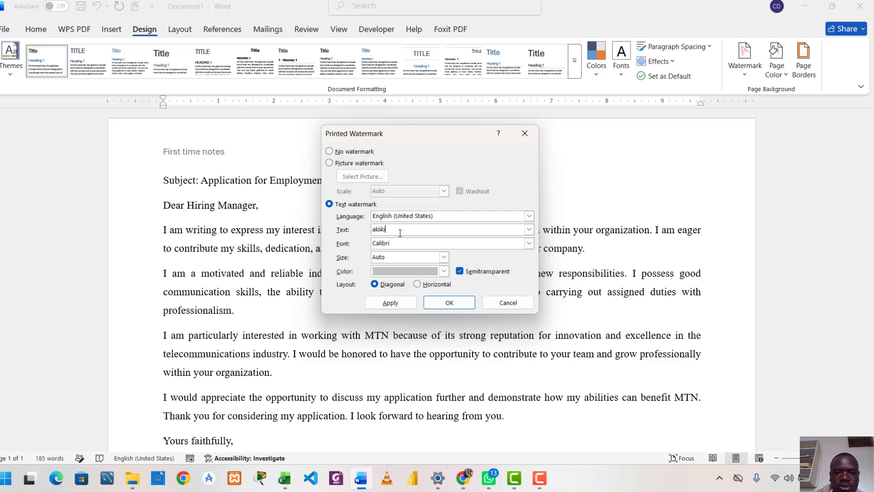
key(BackSpace)
key(BackSpace)
key(BackSpace)
key(BackSpace)
key(BackSpace)
text(AKIIKI)
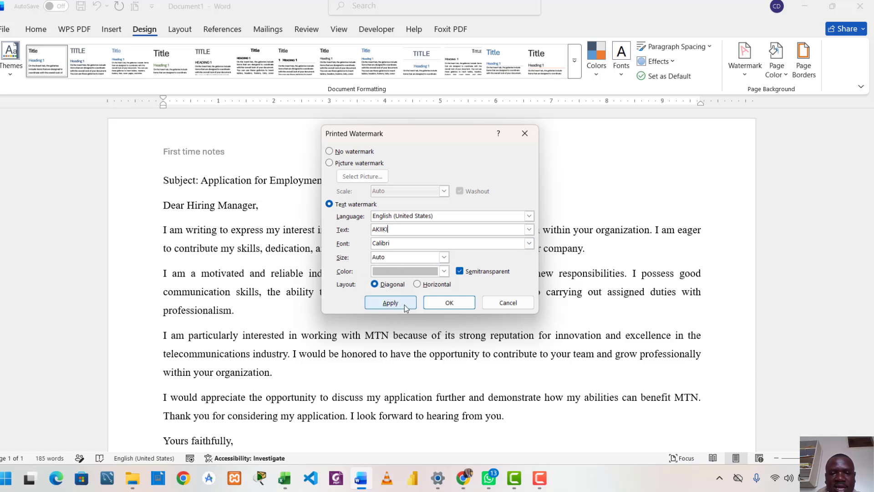
Step: Set the watermark colour to dark gray, apply it to the letter, and check it on the page
click(444, 272)
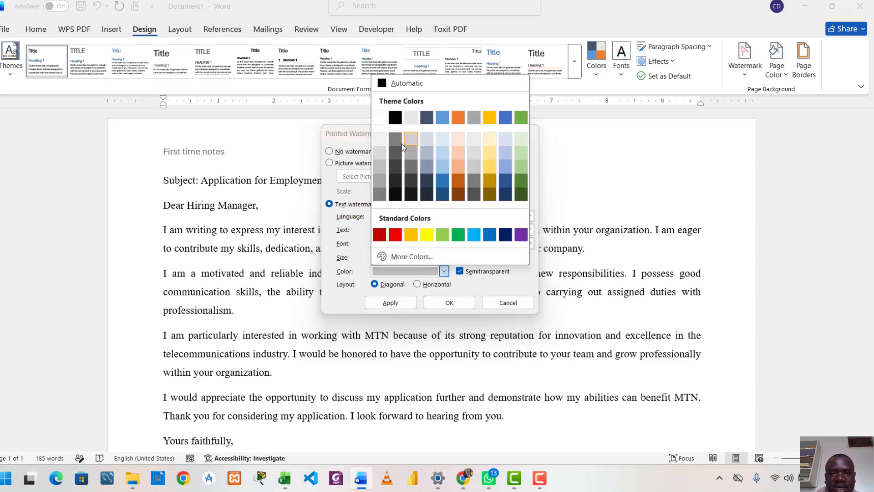
click(396, 153)
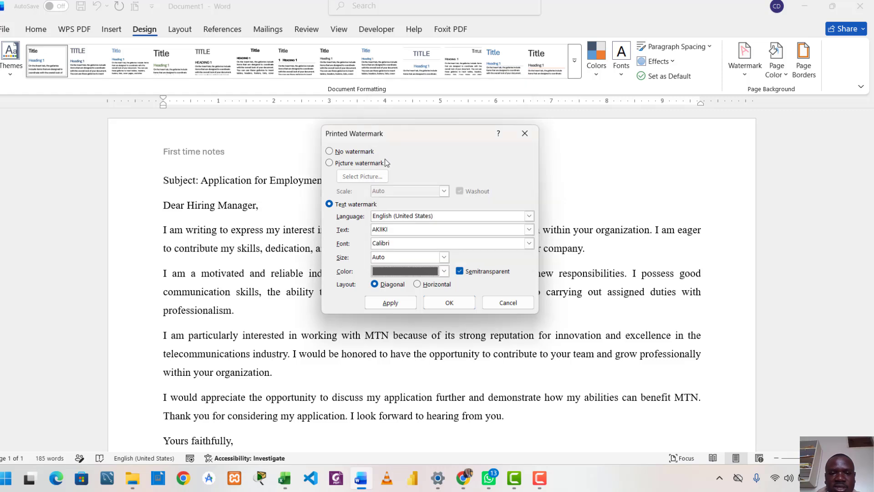
click(396, 304)
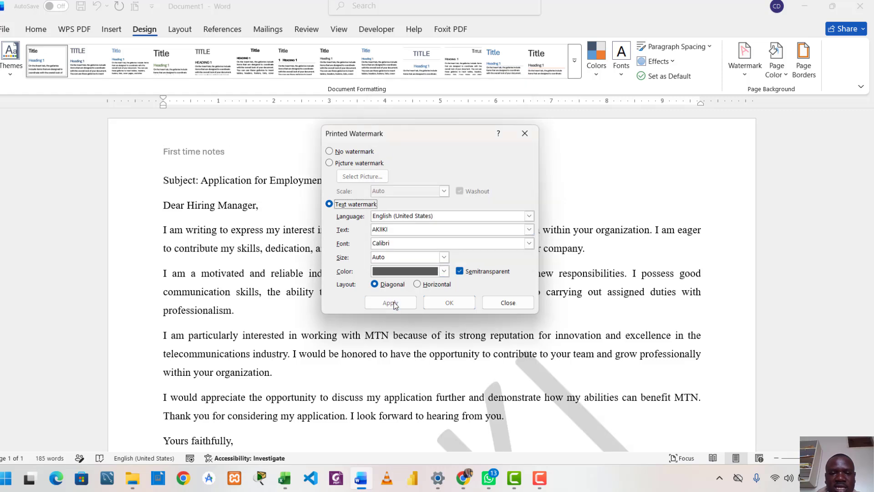
click(501, 301)
scroll(336, 280, down, 10)
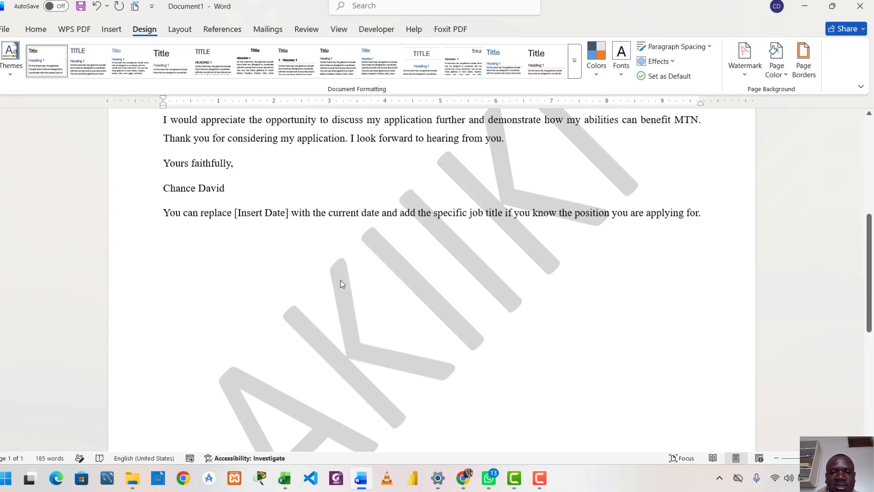
scroll(343, 285, up, 5)
scroll(343, 285, up, 3)
scroll(341, 283, down, 10)
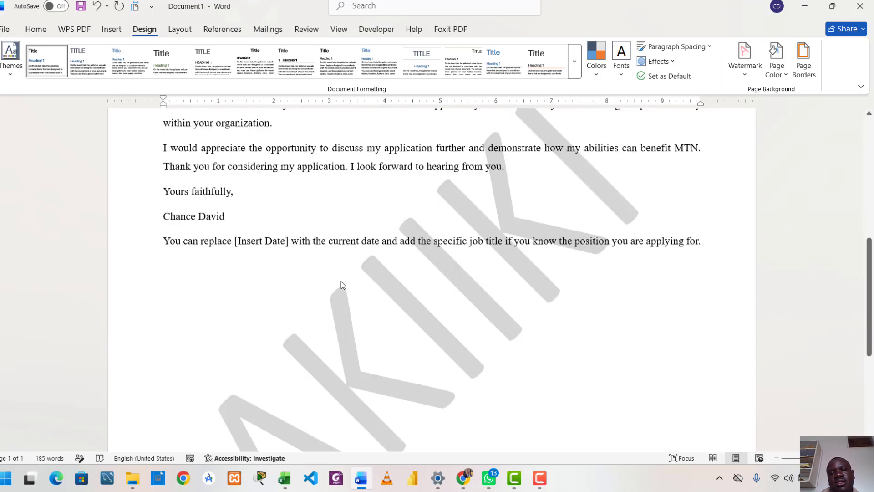
scroll(342, 283, up, 5)
scroll(342, 281, up, 10)
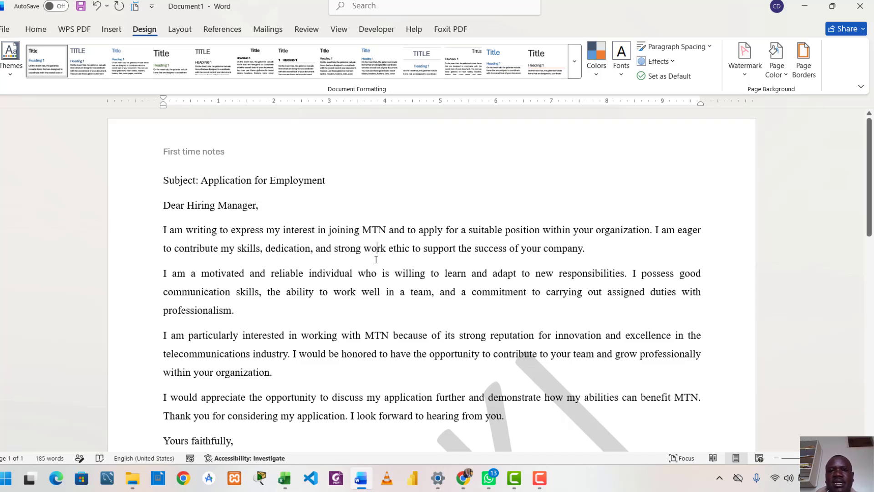
Step: Open the page border settings, set the line width to 3 pt, and choose the red hearts art border
click(72, 29)
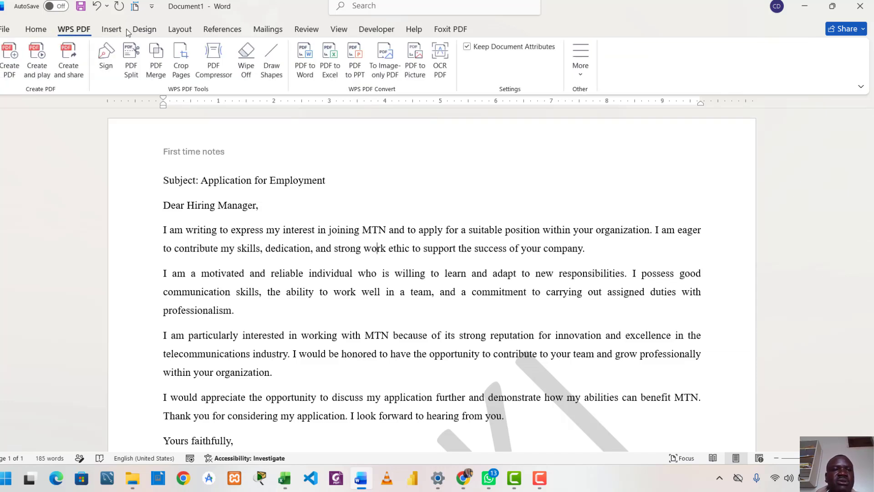
click(141, 30)
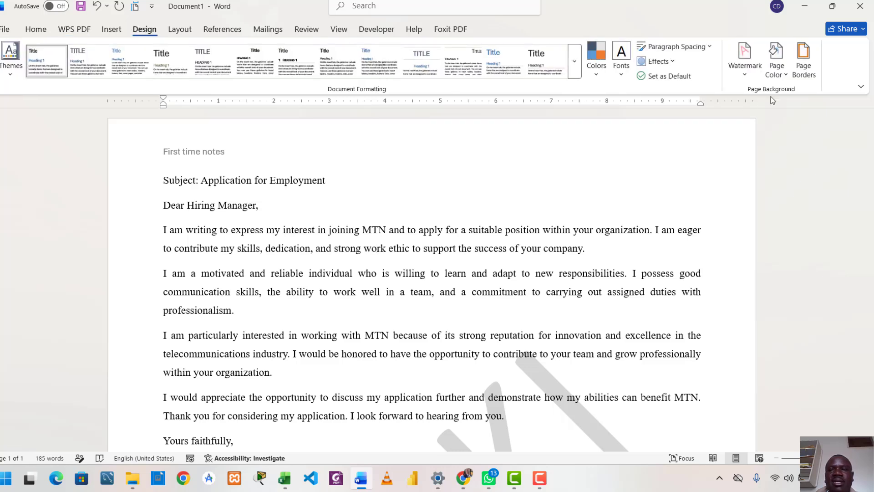
click(800, 72)
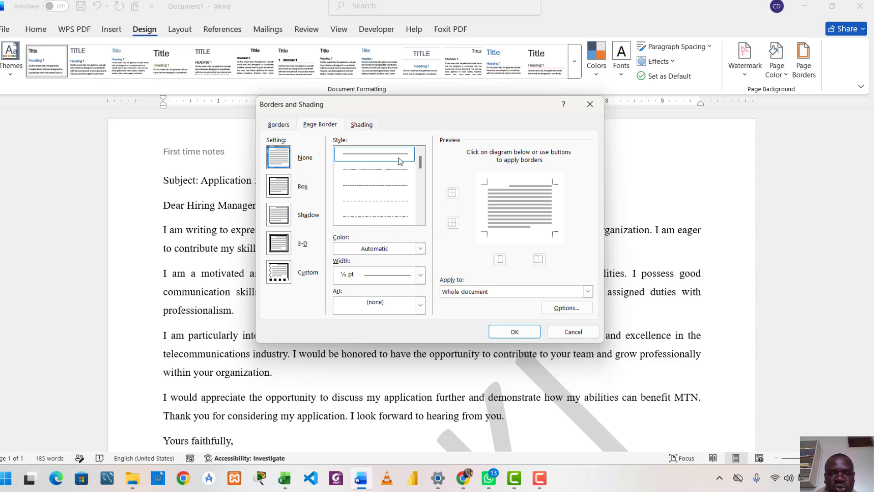
click(381, 275)
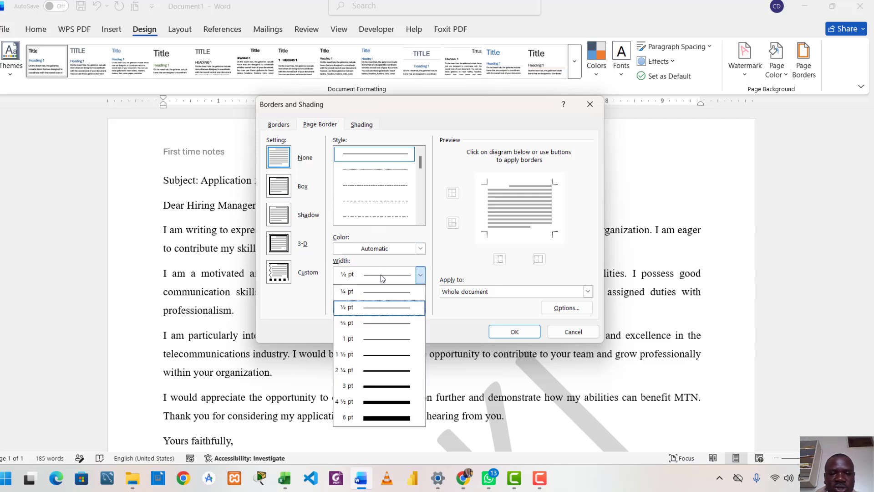
click(391, 387)
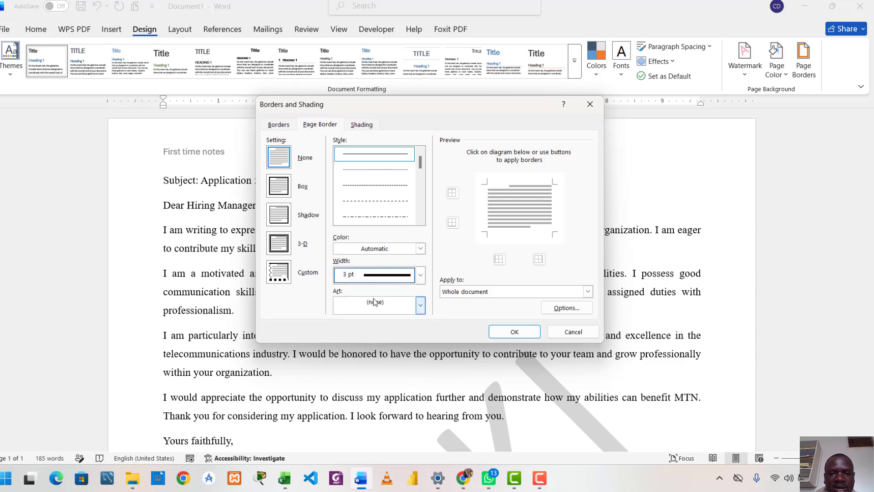
click(421, 308)
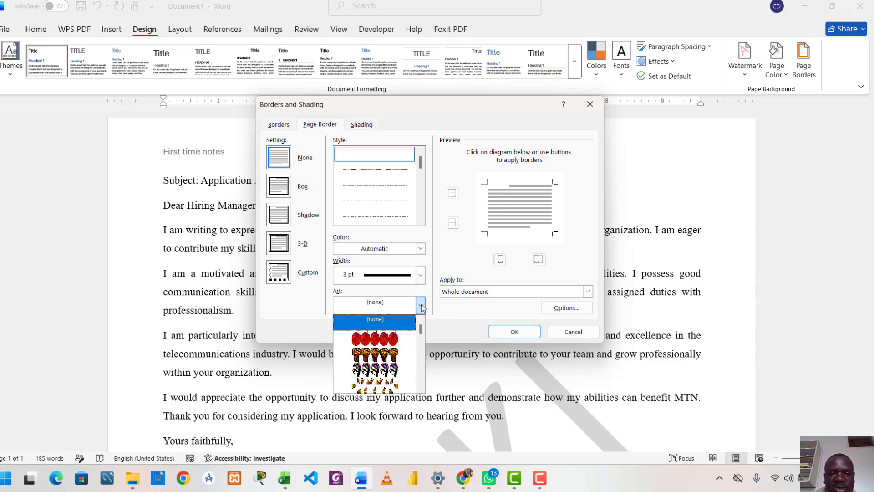
scroll(383, 355, down, 2)
scroll(389, 360, down, 3)
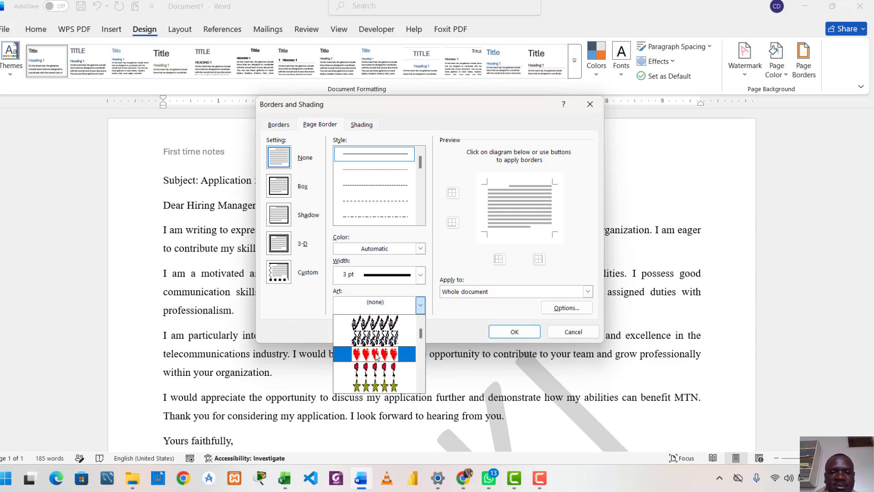
click(377, 354)
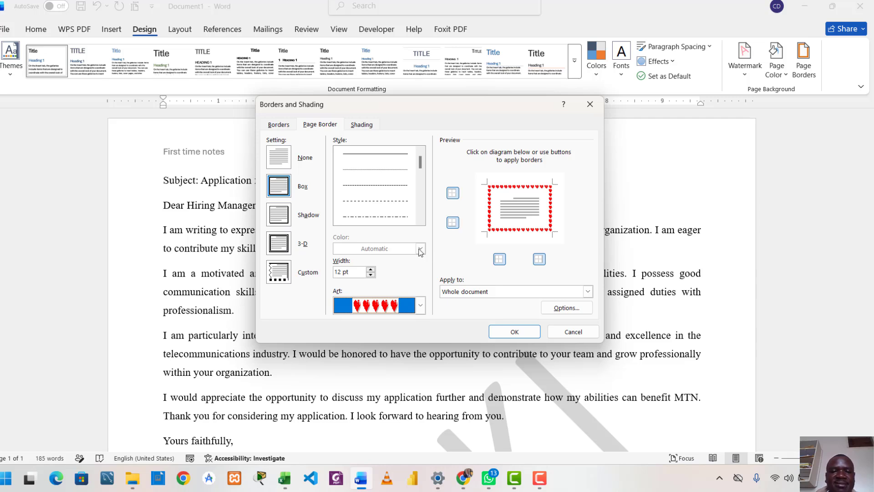
Step: Switch the page border to a thick black line style, apply it to the whole document, and check it down the page
click(420, 305)
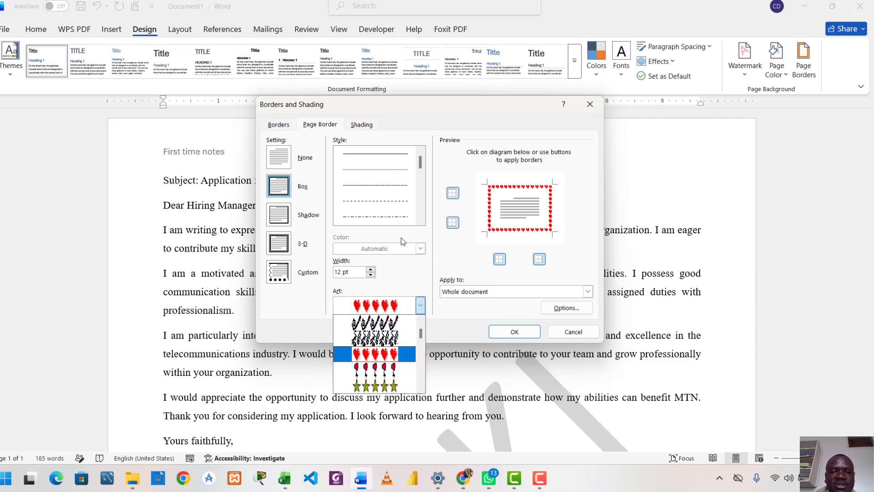
click(401, 279)
scroll(419, 210, down, 3)
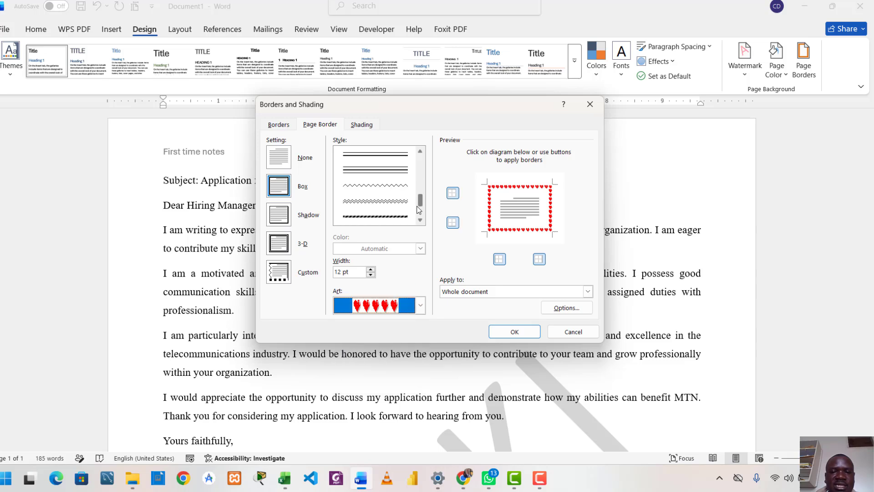
drag(417, 206, 424, 189)
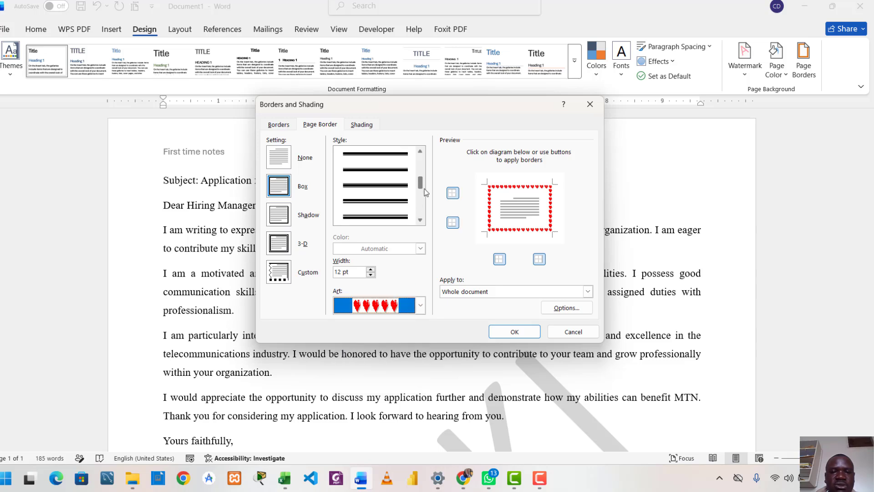
click(370, 155)
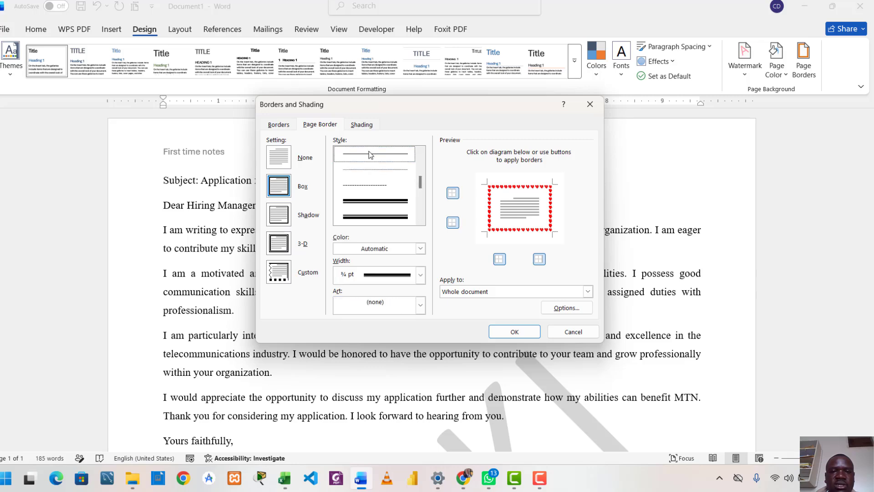
click(513, 332)
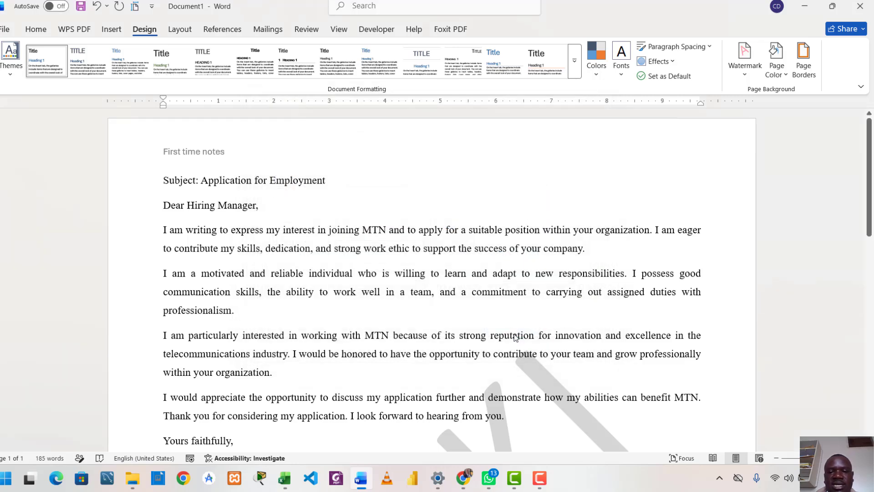
scroll(512, 328, down, 10)
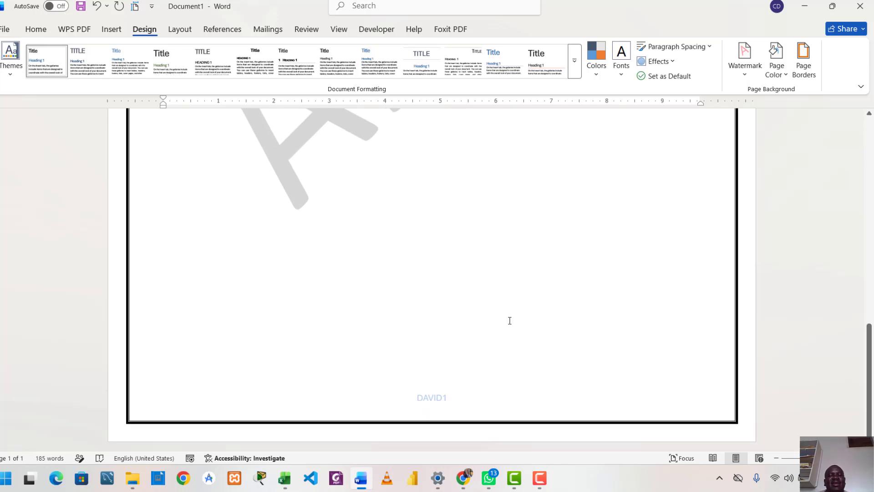
scroll(510, 321, up, 12)
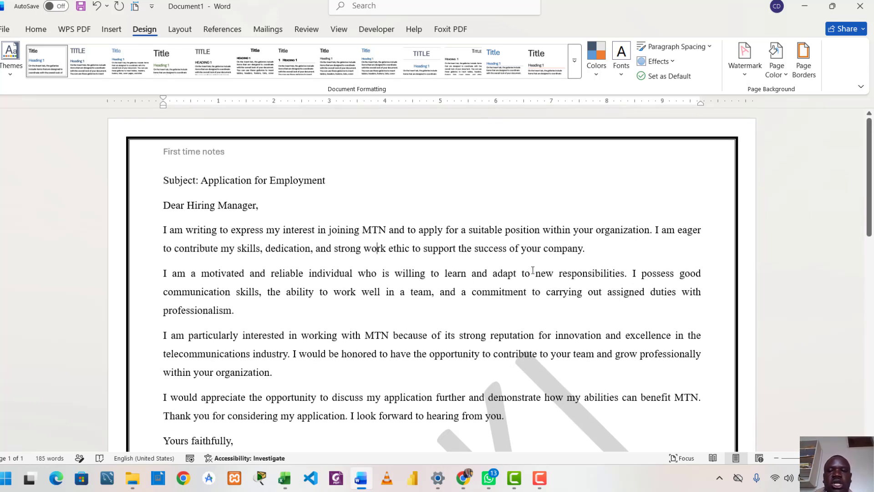
scroll(532, 283, down, 5)
scroll(533, 284, up, 5)
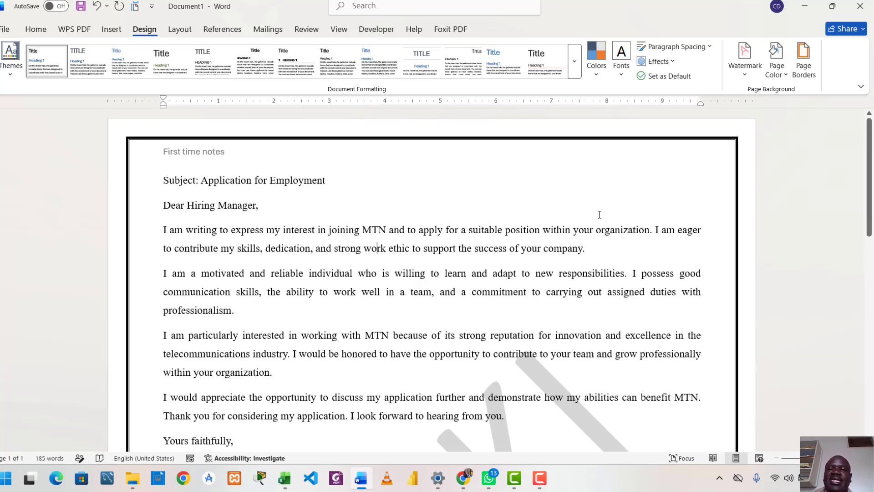
Step: Set the page background colour of the letter to the standard dark blue
scroll(605, 215, down, 6)
scroll(610, 256, up, 3)
scroll(496, 250, up, 3)
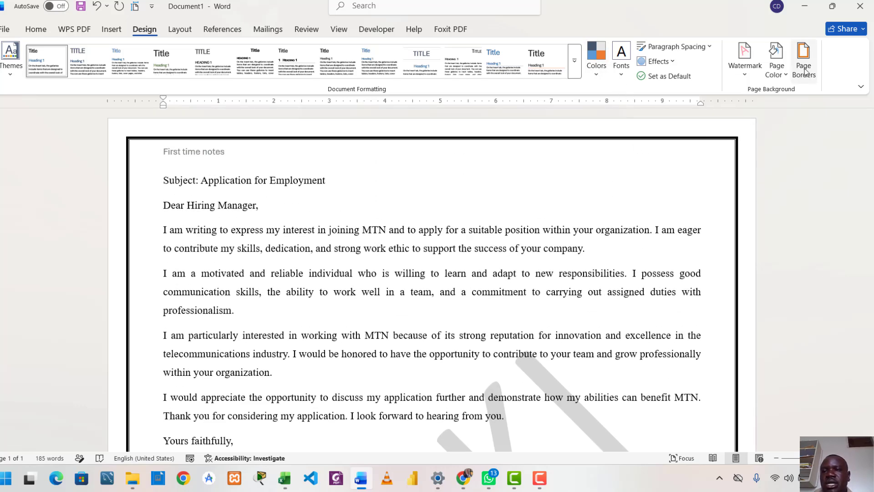
click(776, 71)
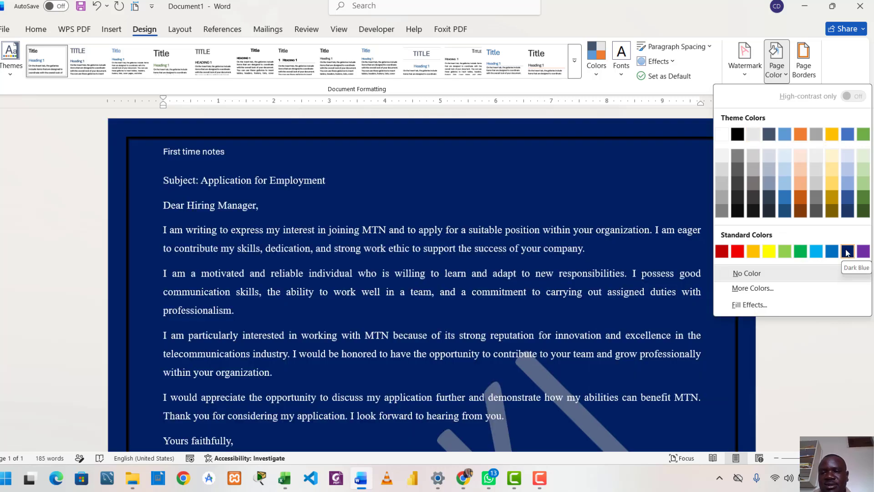
click(847, 252)
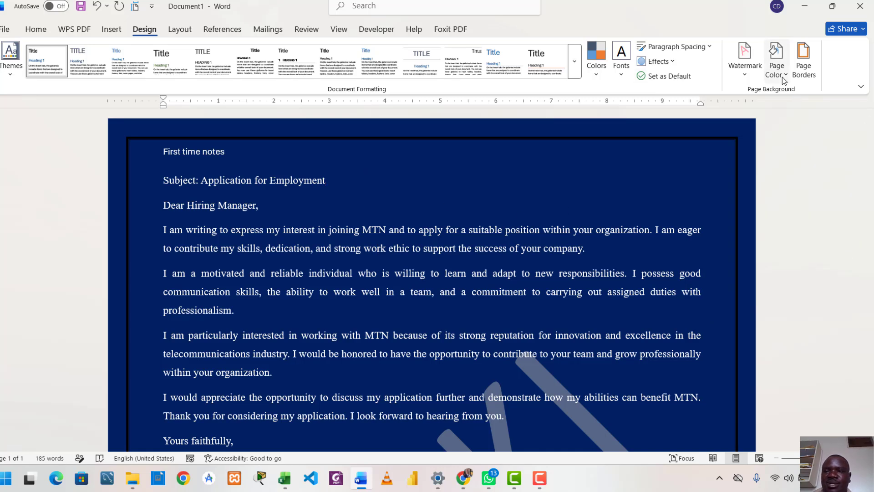
Step: Change the page border to a thinner multi-line style and apply it to the whole document
click(804, 68)
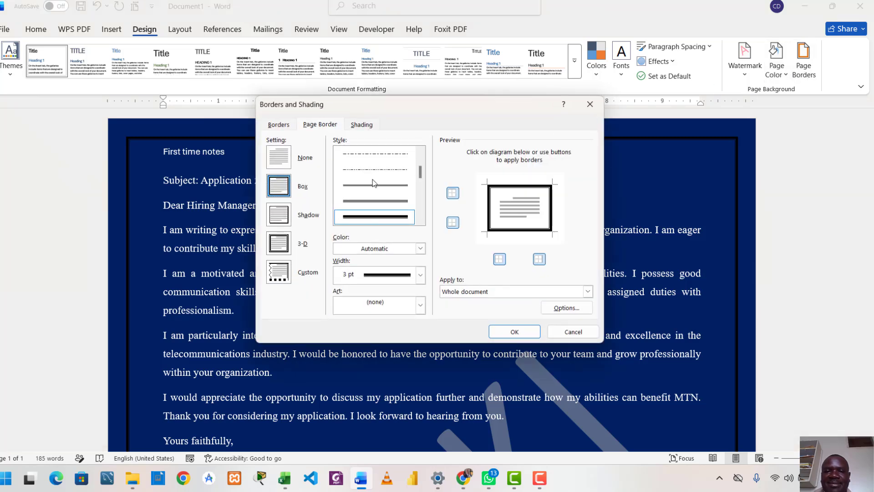
scroll(375, 217, down, 3)
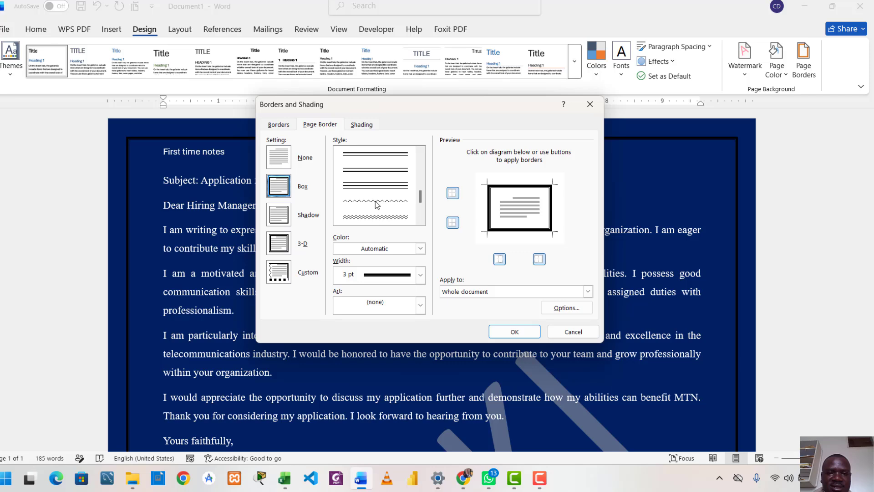
click(382, 169)
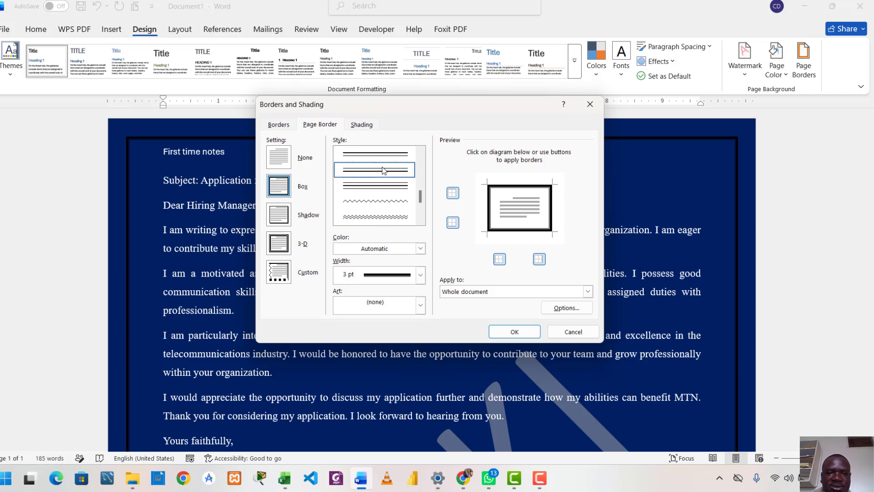
click(525, 332)
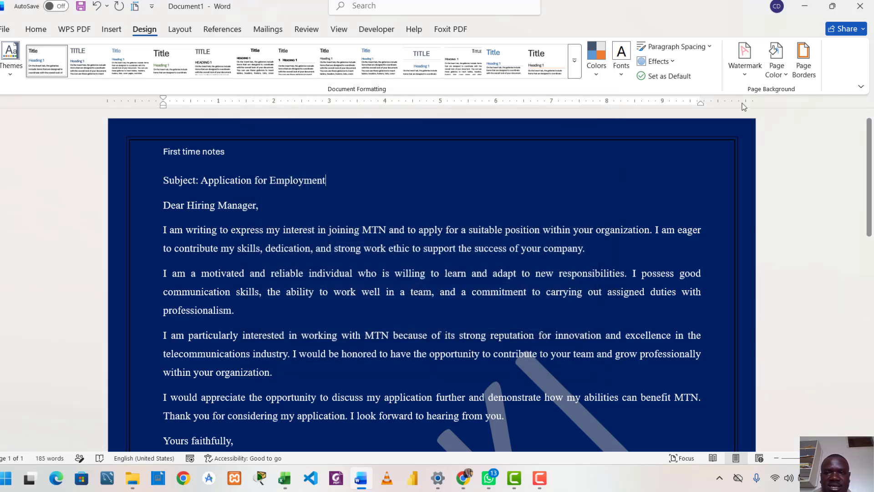
Step: Replace the line page border with the clock art border and check it from the top of the letter downwards
click(803, 61)
click(420, 305)
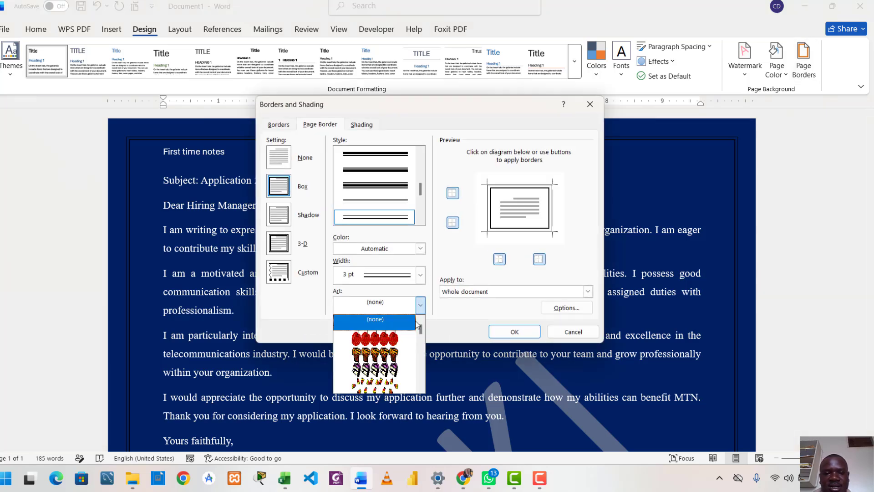
scroll(399, 361, down, 5)
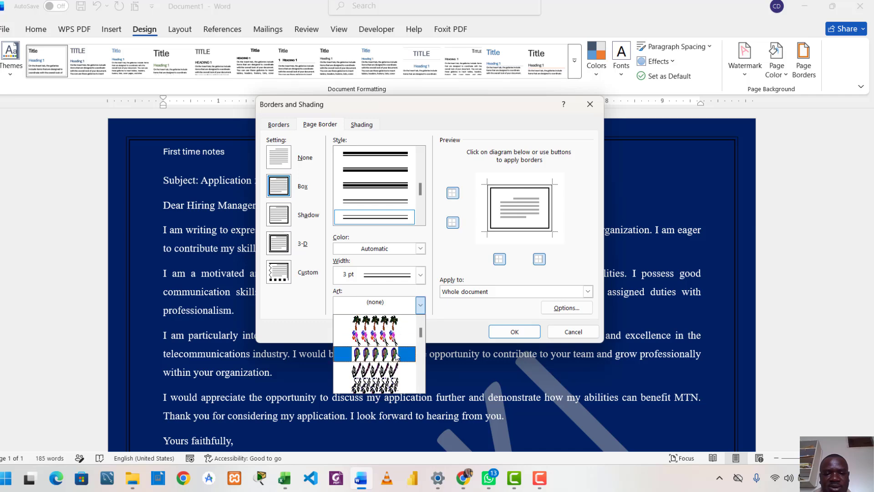
scroll(396, 357, down, 8)
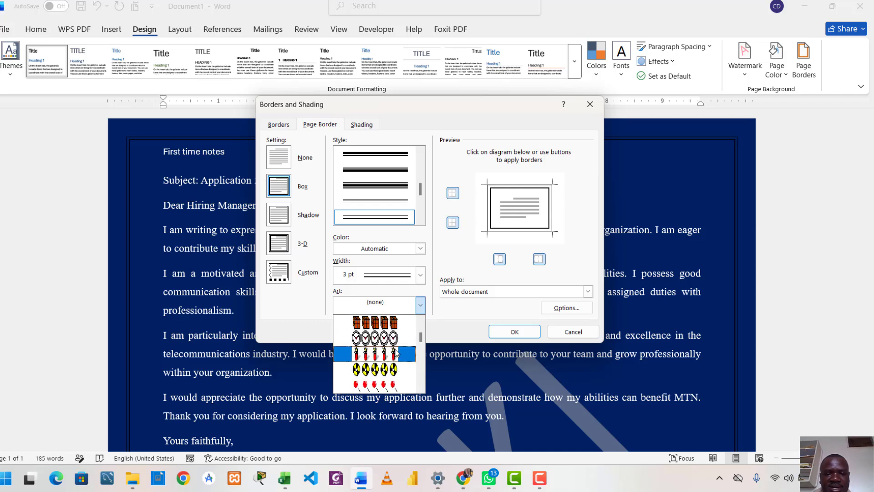
click(376, 337)
click(511, 330)
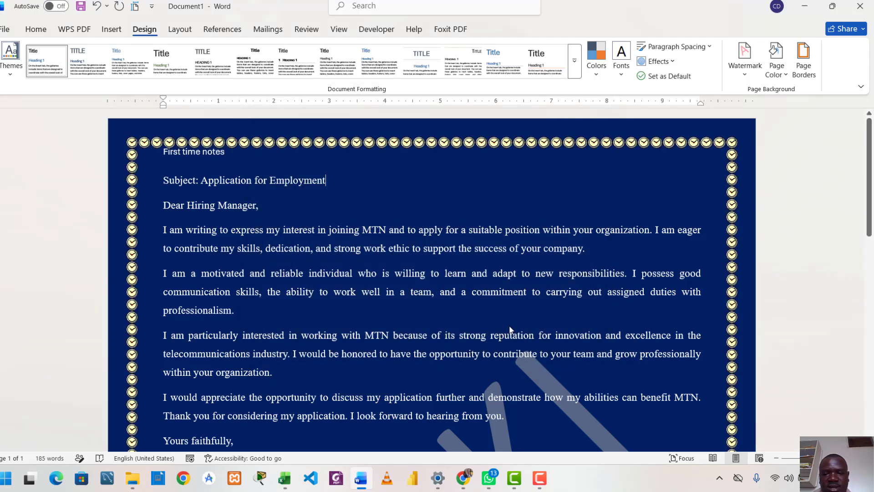
scroll(444, 266, down, 10)
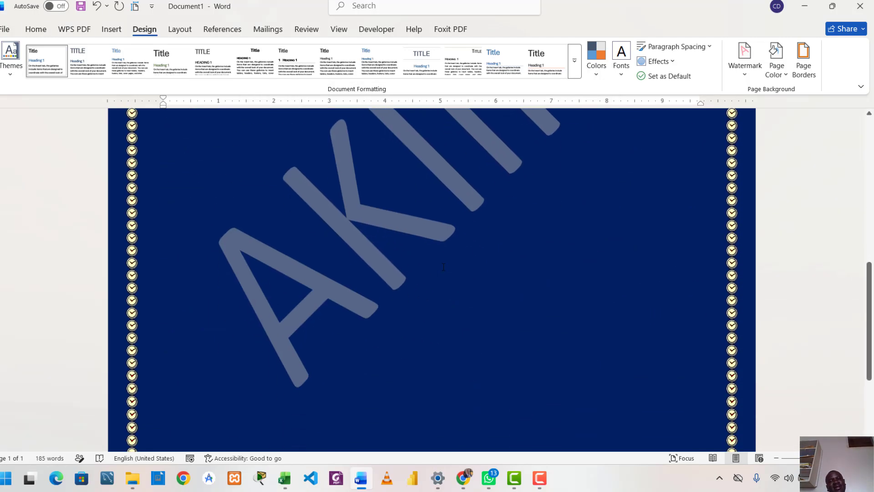
scroll(433, 302, up, 10)
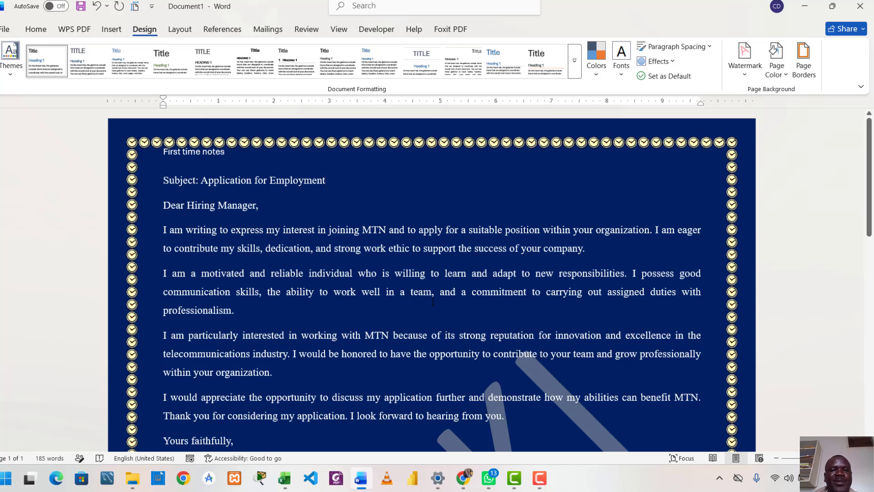
scroll(432, 302, down, 5)
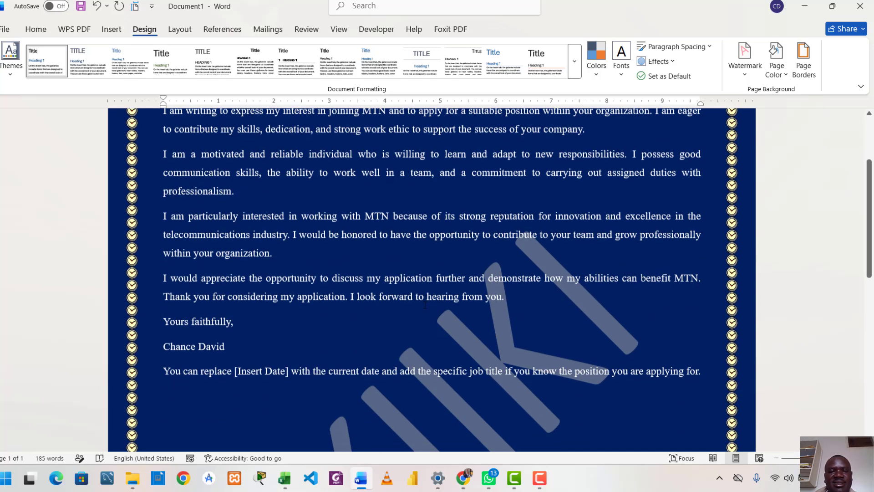
scroll(425, 305, up, 5)
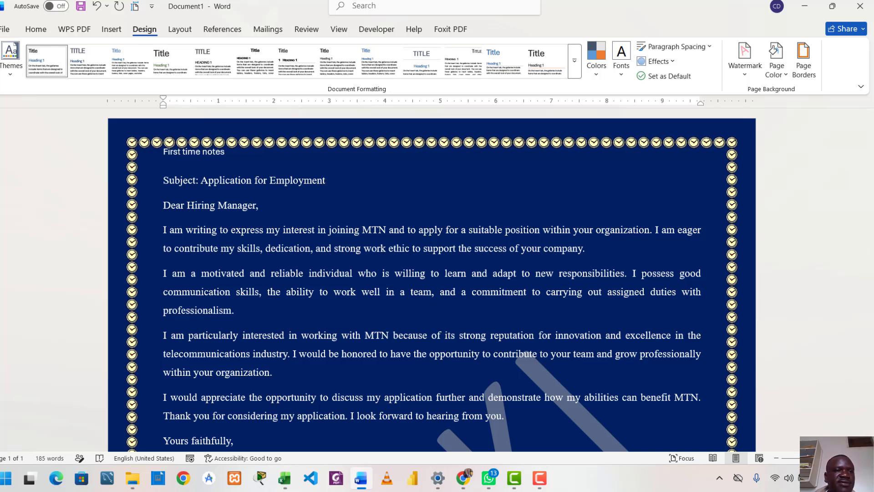
Step: Start saving the letter under a new name and enter FIRST DOCUMENT as the file name
click(6, 31)
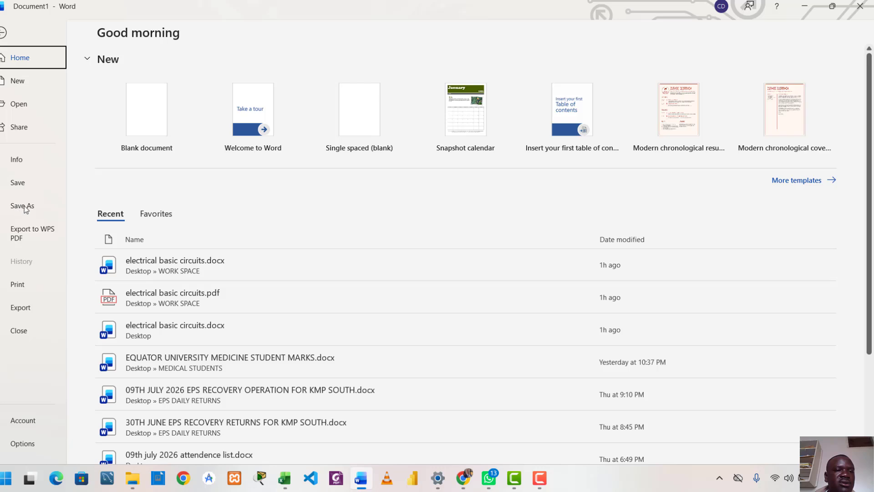
click(24, 206)
click(140, 301)
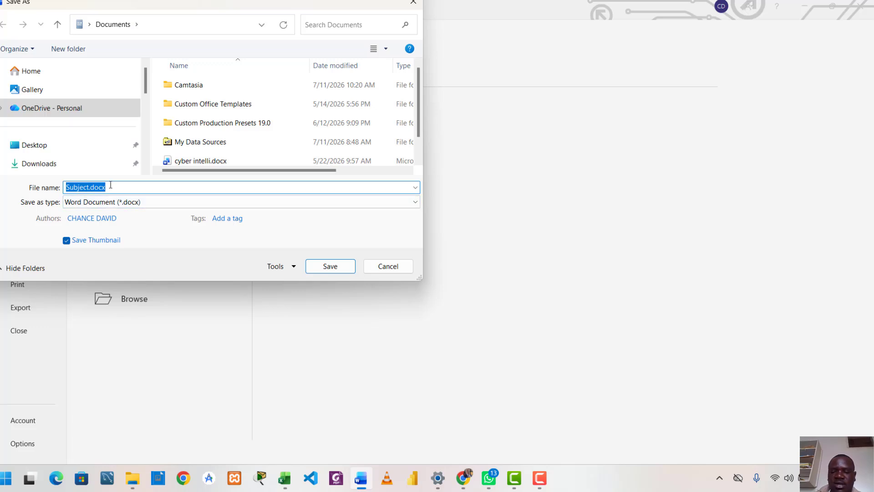
key(BackSpace)
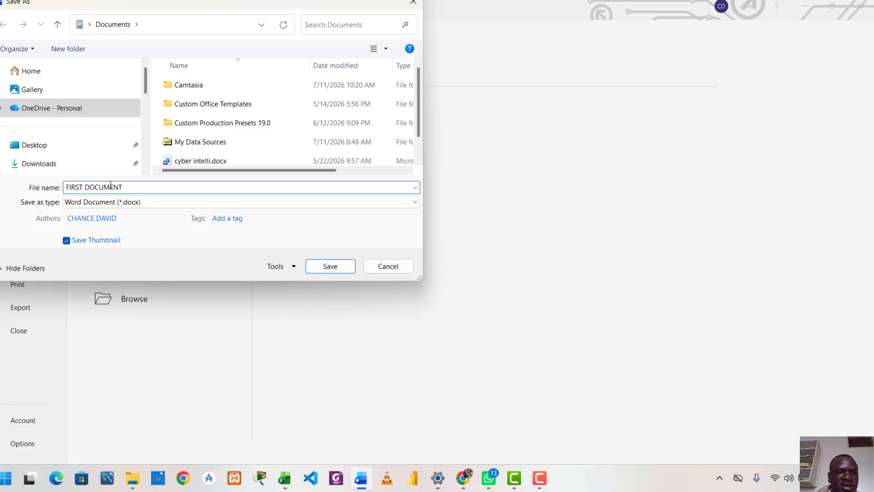
Step: Choose the html folder on the Desktop as the location and save the Word document there
click(39, 151)
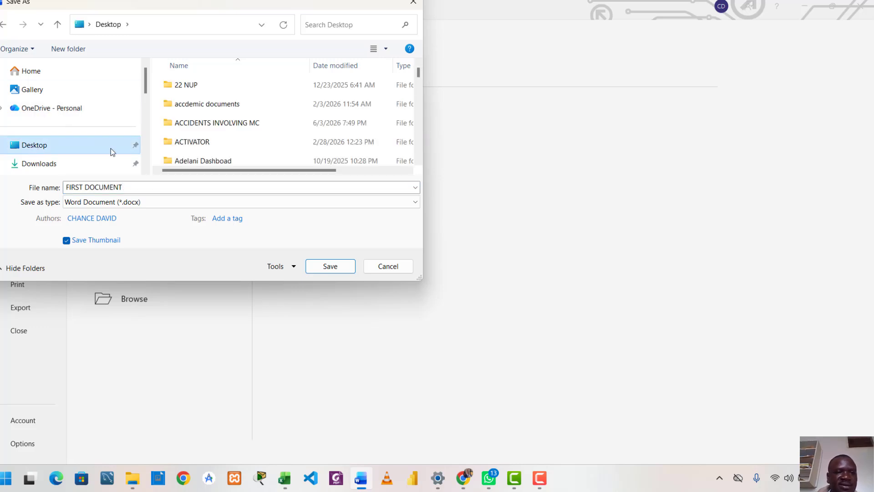
scroll(200, 119, down, 4)
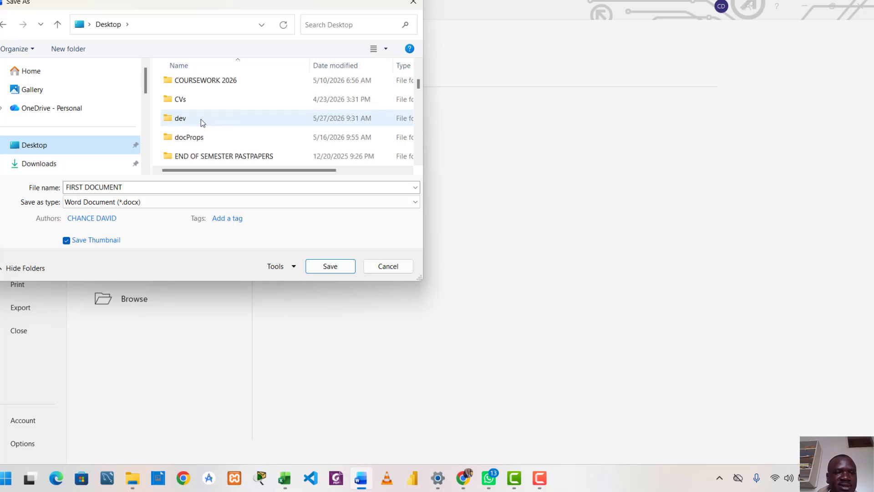
scroll(200, 119, down, 1)
scroll(201, 122, down, 2)
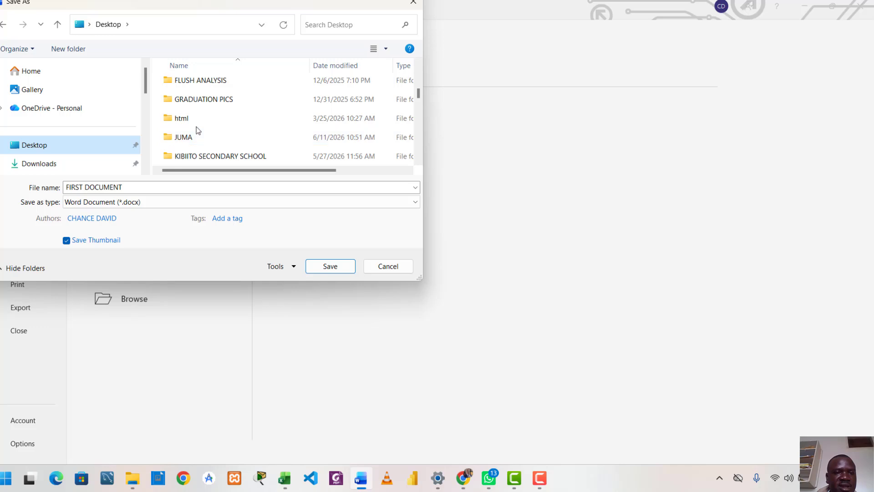
click(196, 120)
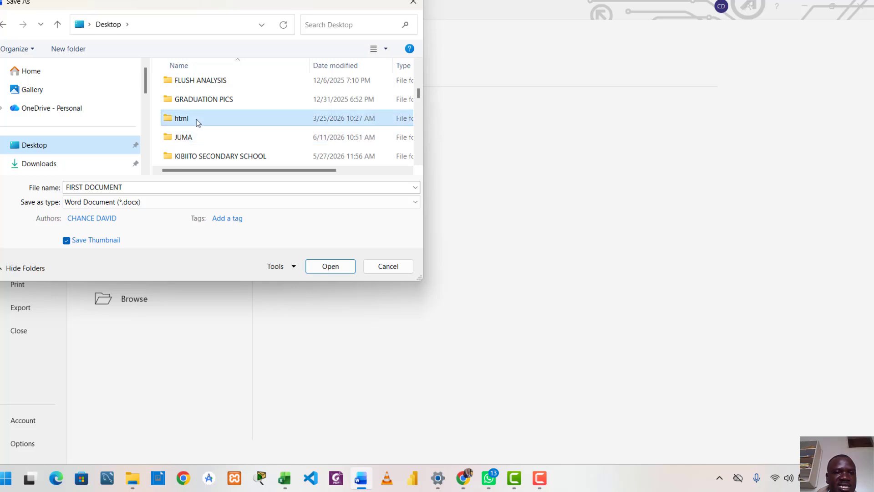
click(333, 267)
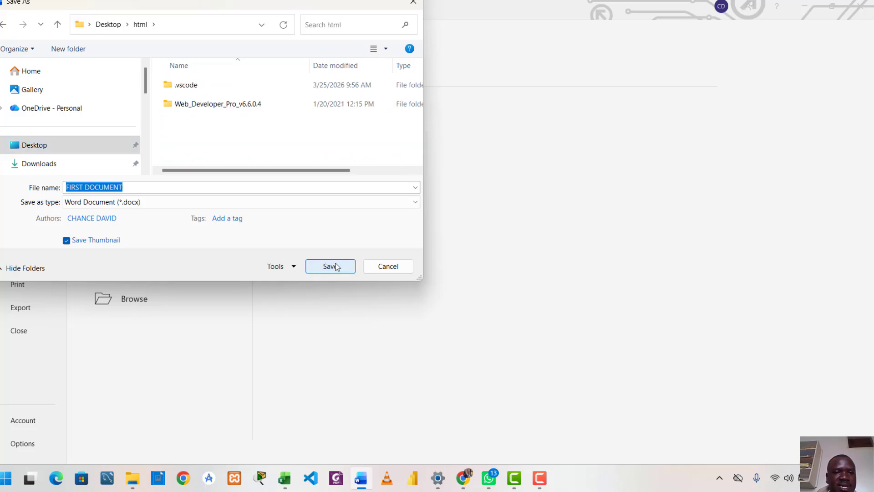
click(336, 267)
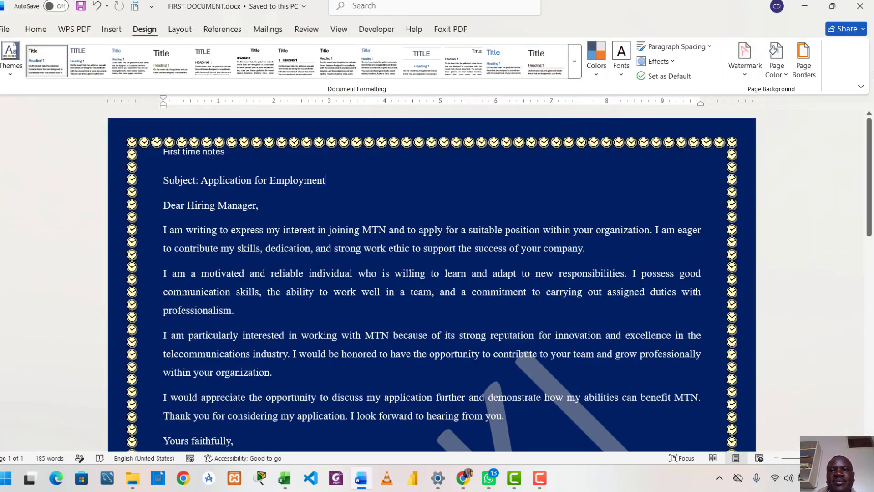
Step: Close the letter and reopen FIRST DOCUMENT.docx from the html folder on the Desktop
click(868, 8)
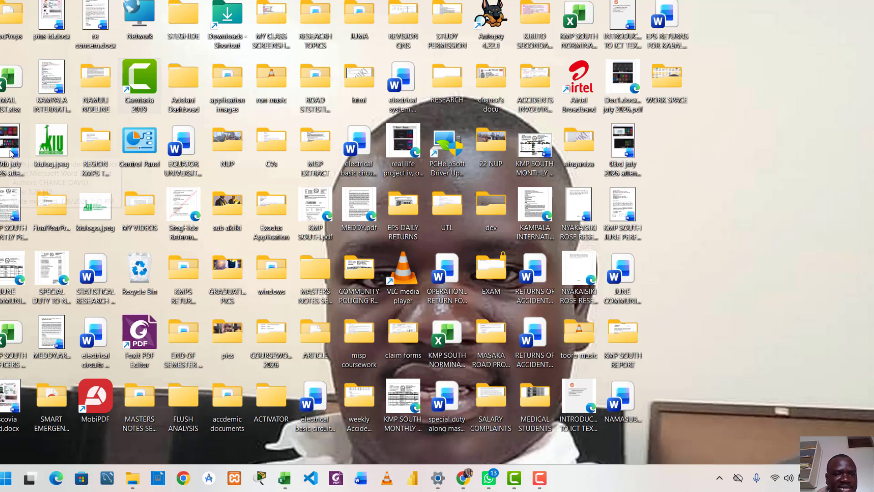
mouse_move(362, 82)
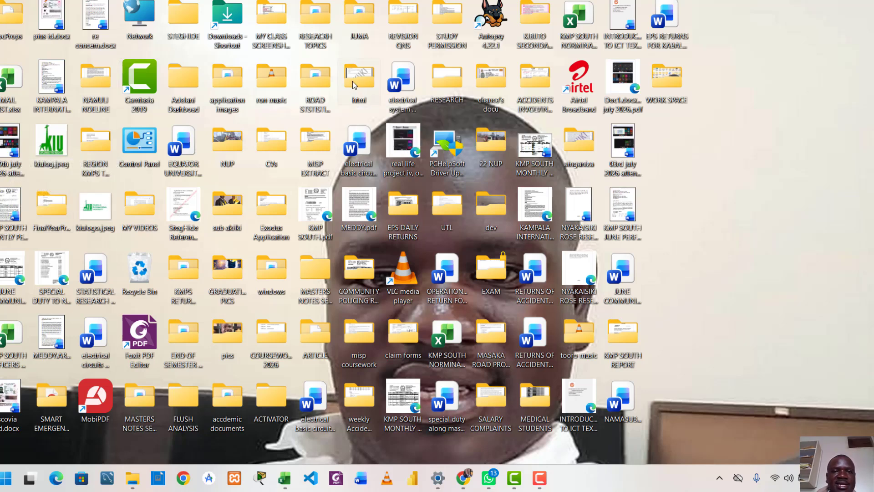
right_click(352, 81)
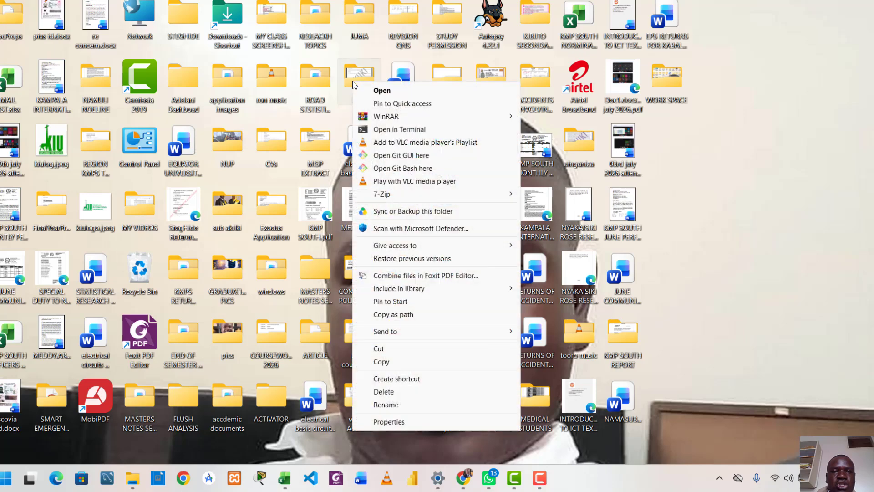
click(388, 92)
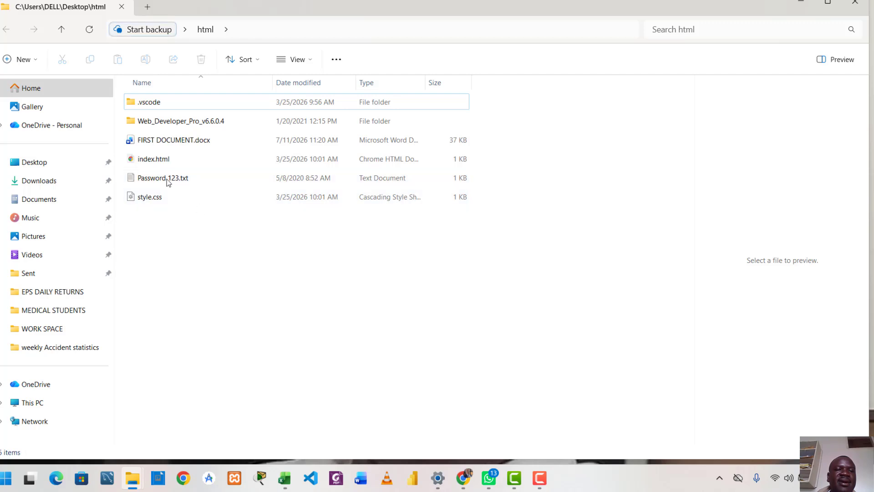
click(163, 141)
double_click(161, 142)
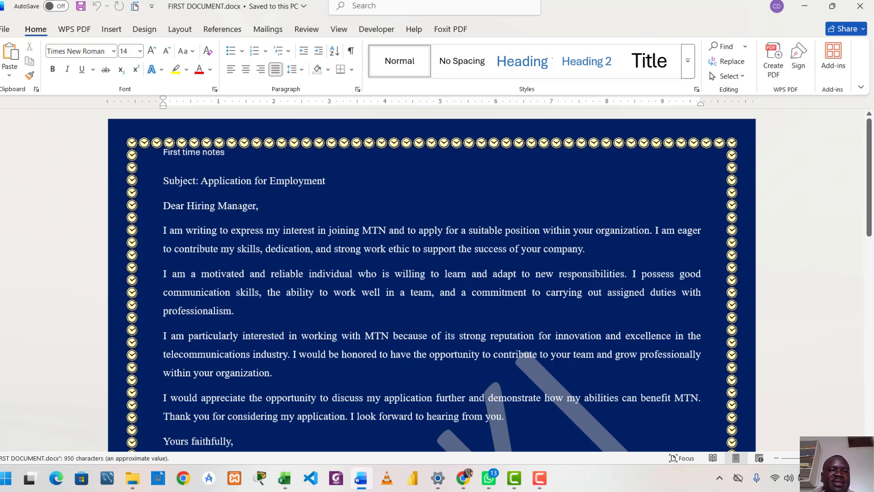
Step: Look through the reopened letter from top to bottom to check its header, watermark, page colour and clock border
scroll(239, 207, down, 10)
scroll(242, 214, up, 10)
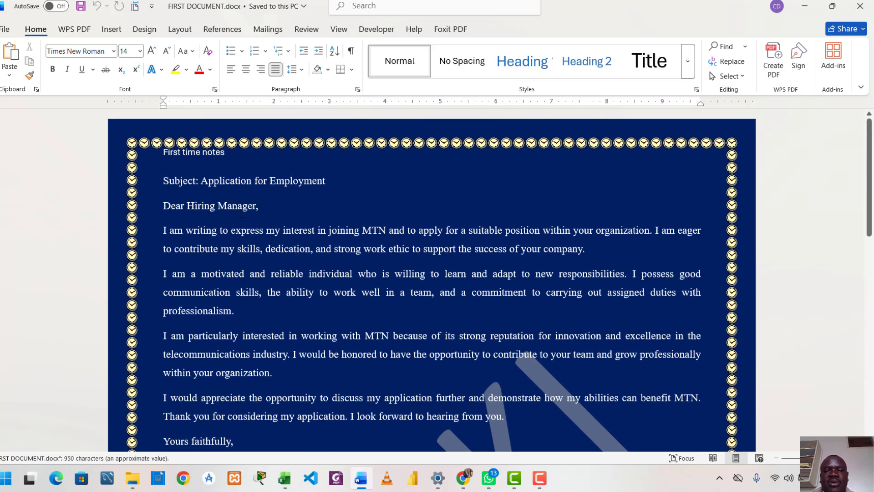
scroll(242, 214, down, 5)
scroll(347, 242, up, 5)
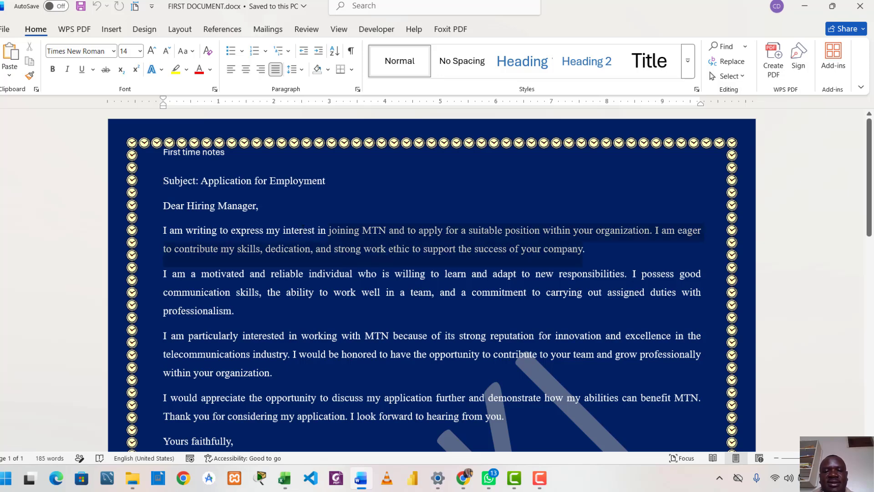
scroll(370, 286, down, 10)
scroll(371, 287, up, 10)
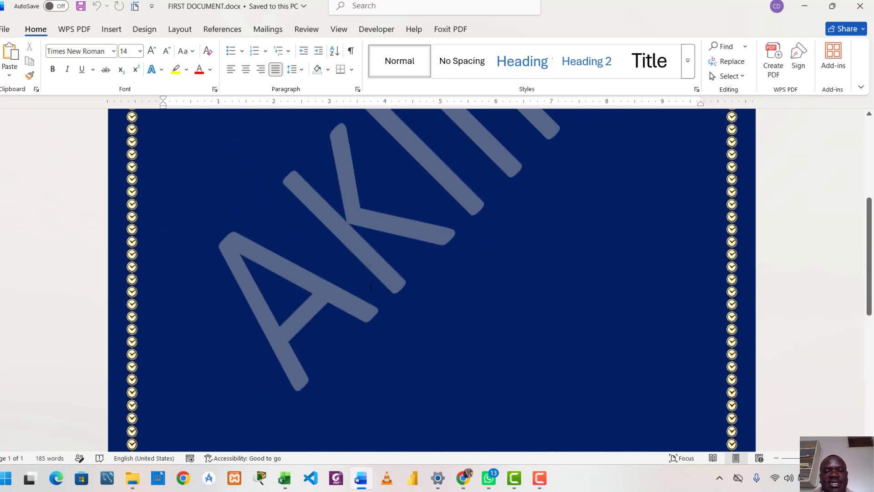
scroll(370, 286, down, 5)
scroll(371, 287, up, 5)
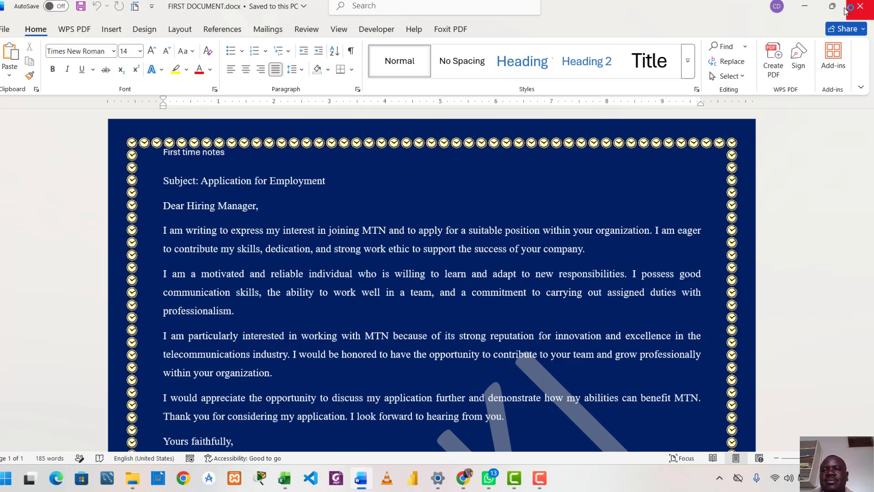
Step: Minimise the letter and the html folder window to return to the desktop
click(803, 7)
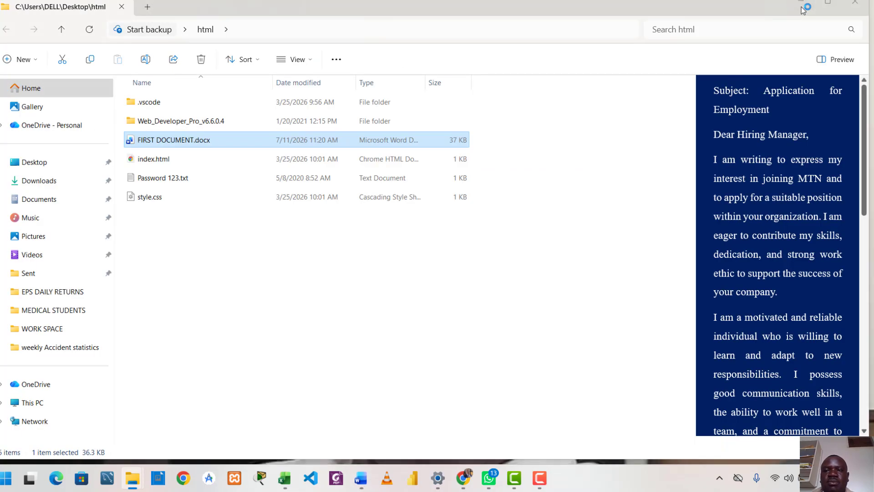
click(802, 7)
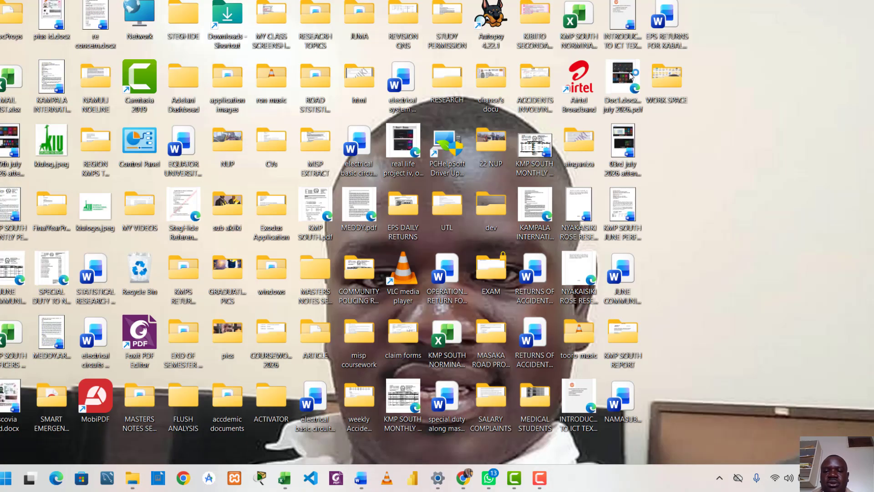
click(539, 479)
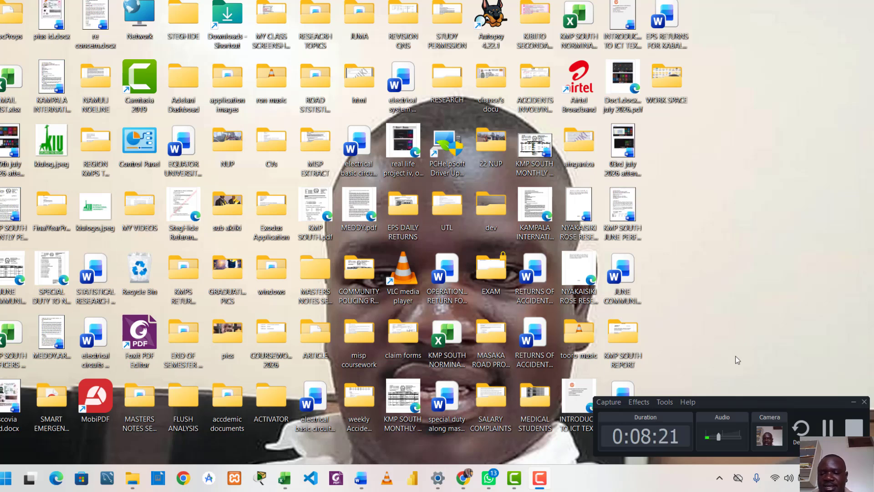